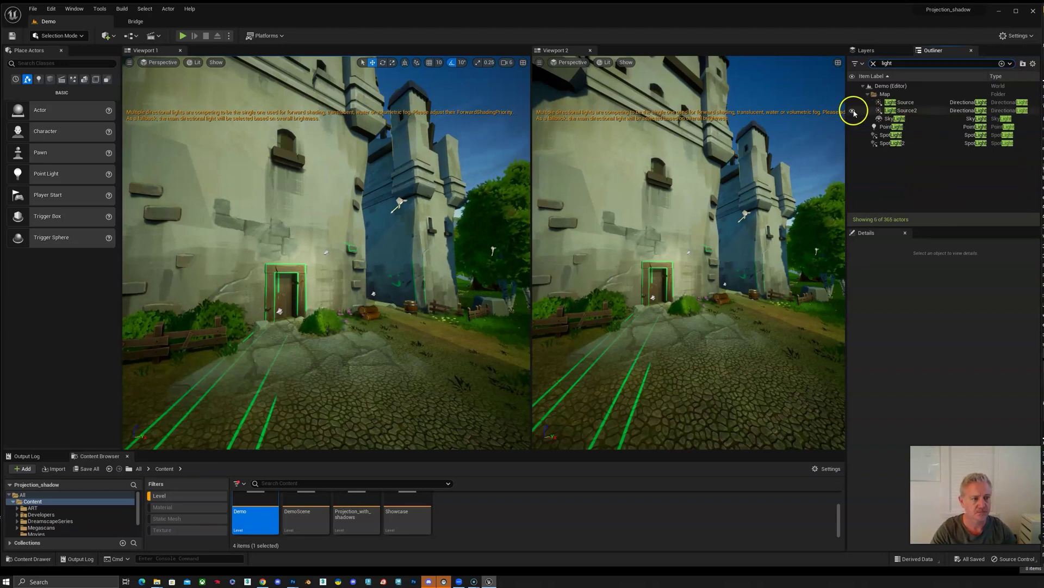
Step: Hide the second directional light (Light Source2) and the decals DecalActor and DecalActor2, filtering the actor list by "deca"
click(853, 111)
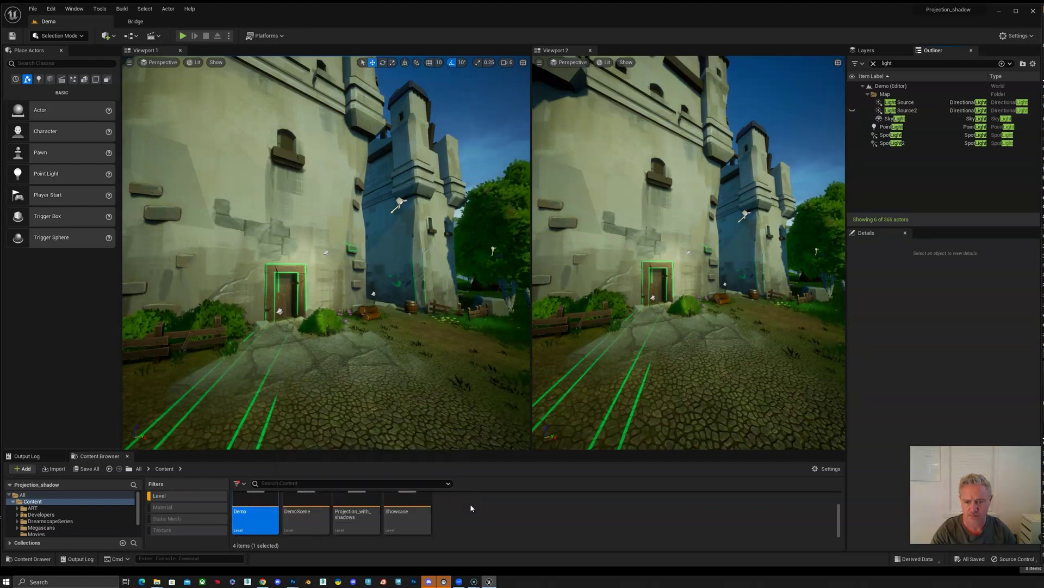
drag(899, 64, 871, 67)
text(decak)
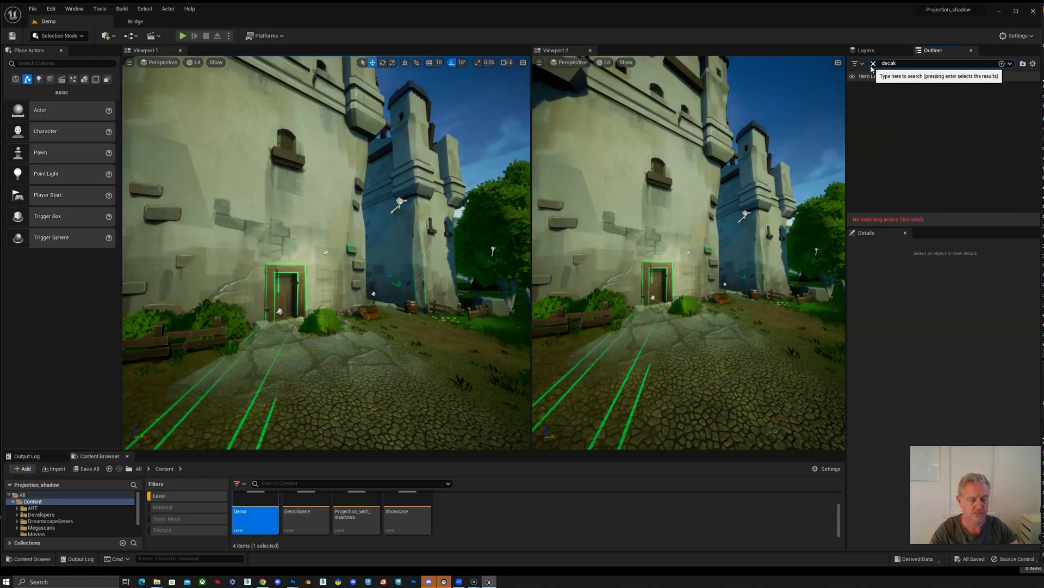
key(BackSpace)
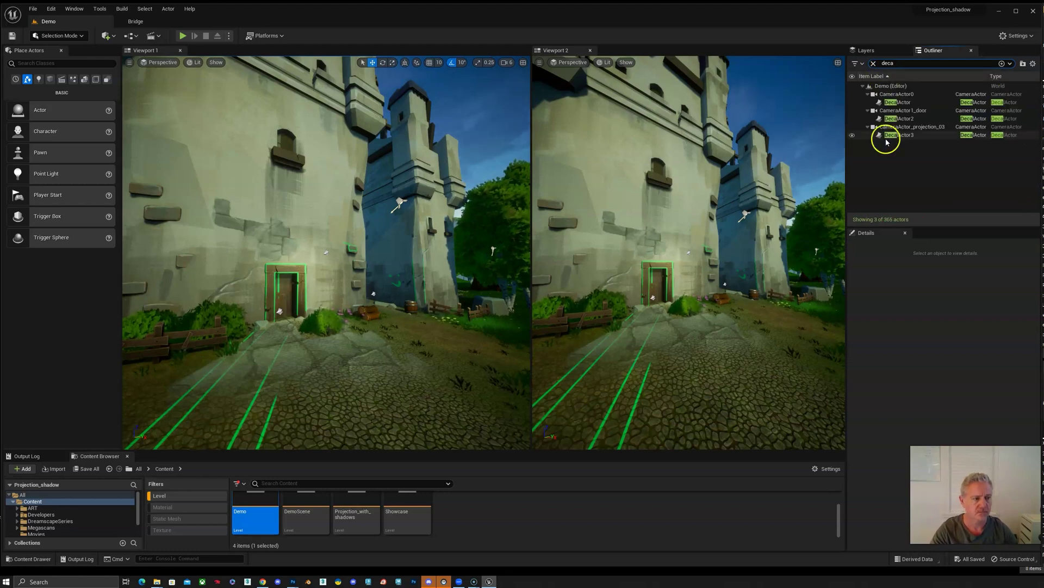
click(852, 119)
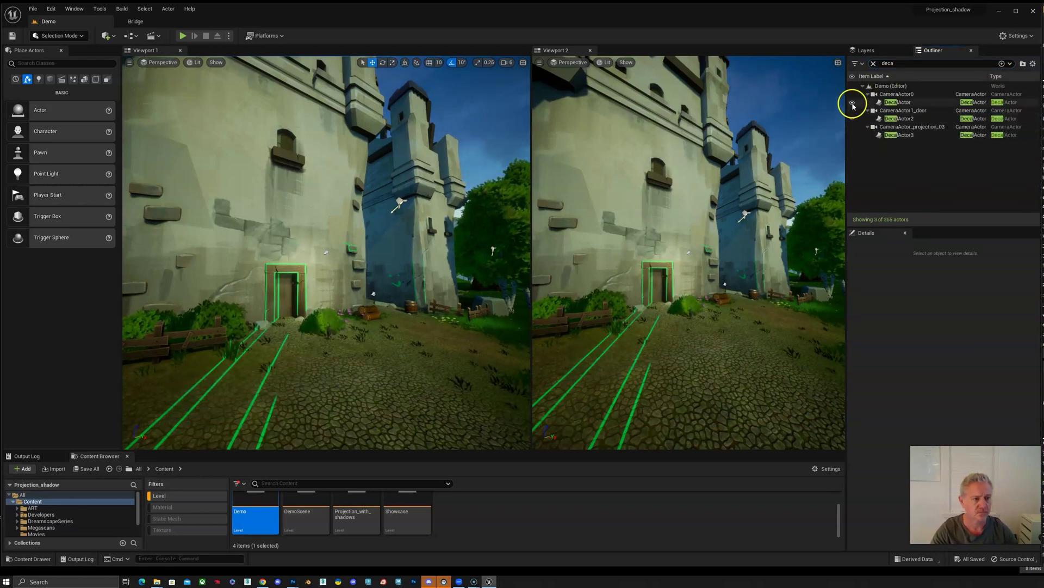
click(852, 103)
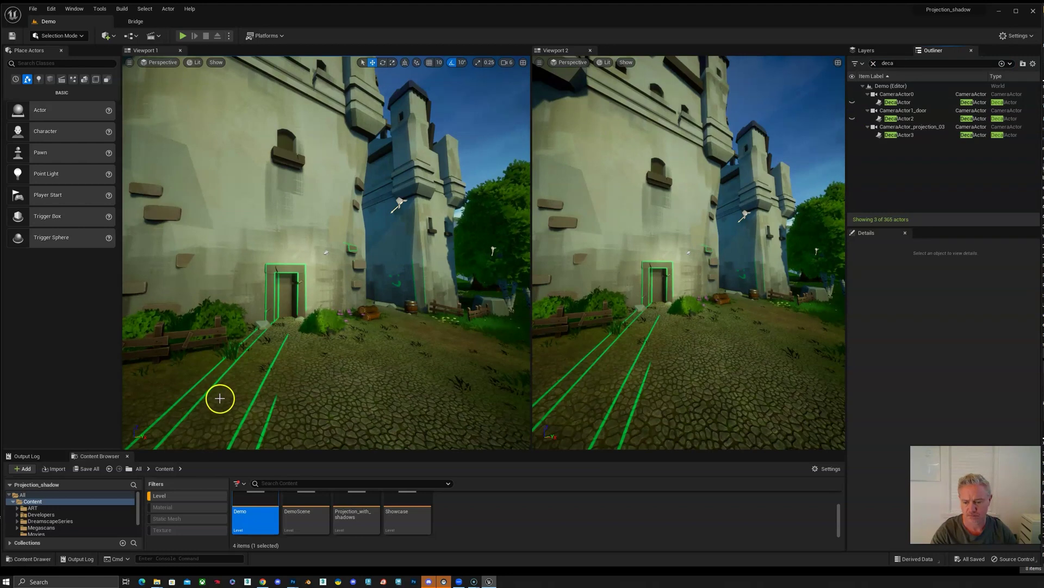
Step: Turn off the Level filter in the ART folder and open the Cam_projection_02A material for editing
click(60, 508)
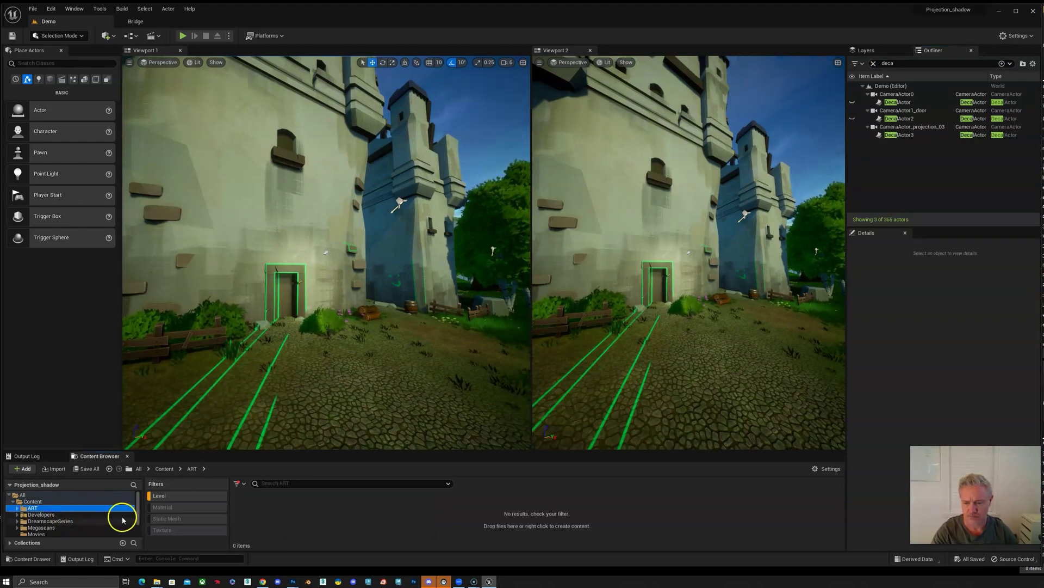
click(163, 496)
scroll(643, 532, down, 5)
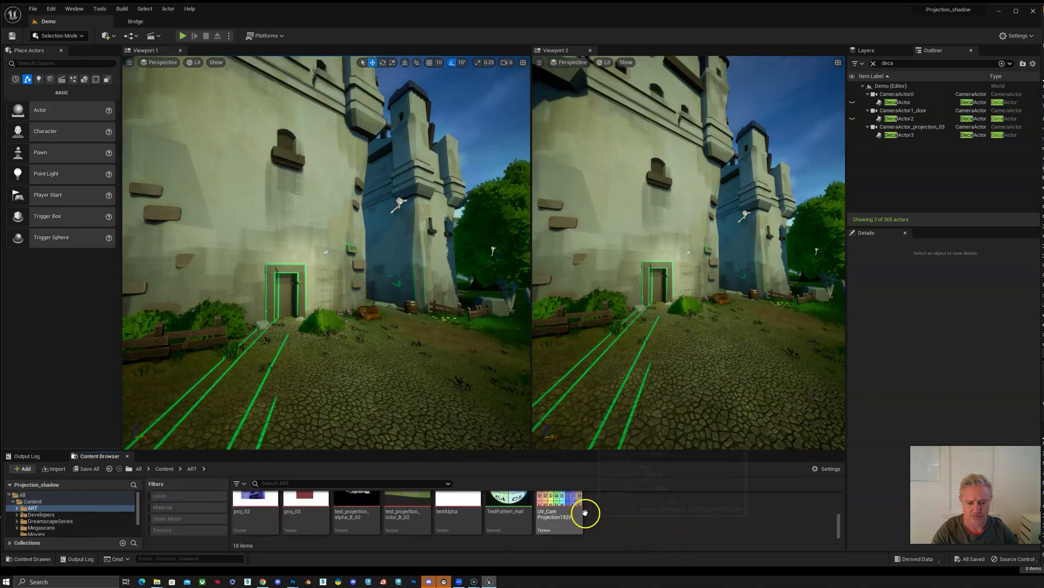
scroll(656, 523, up, 5)
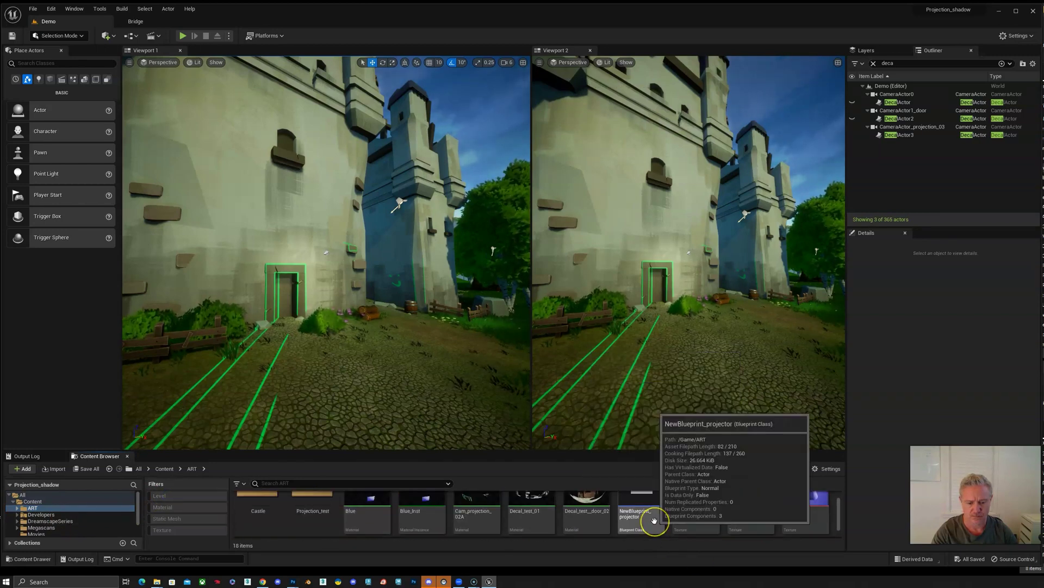
double_click(473, 510)
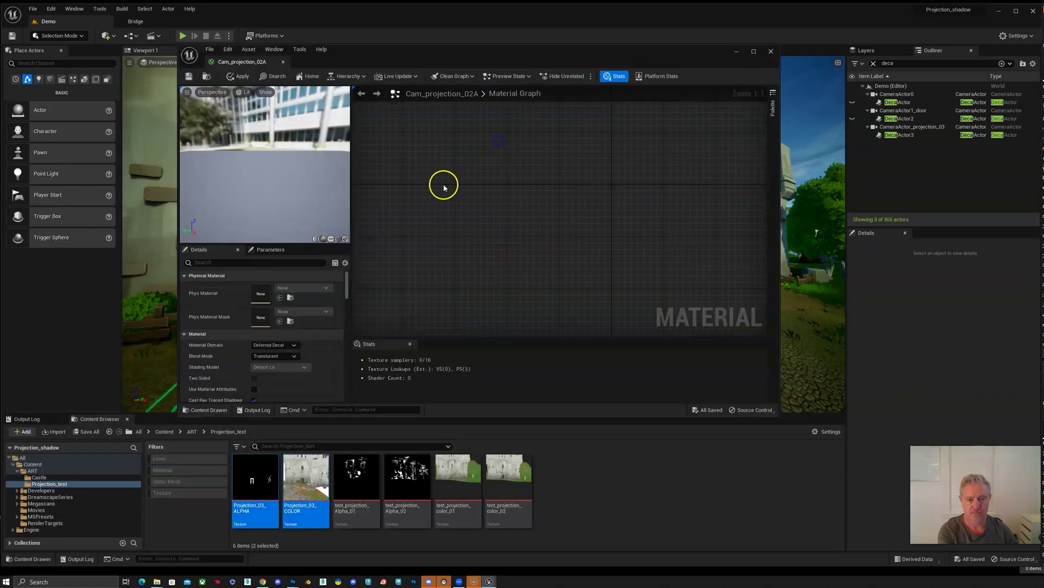
Step: Connect the Projection_03_COLOR texture's RGB to Base Color and Projection_03_ALPHA's RGB to Opacity, and save and close the material
drag(429, 247, 620, 201)
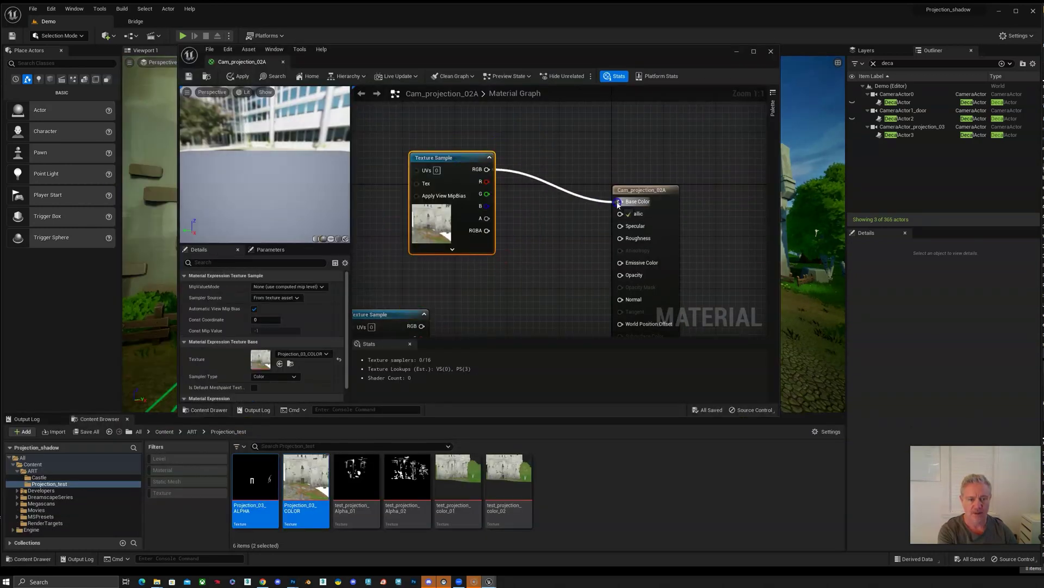
drag(396, 313, 620, 275)
click(188, 77)
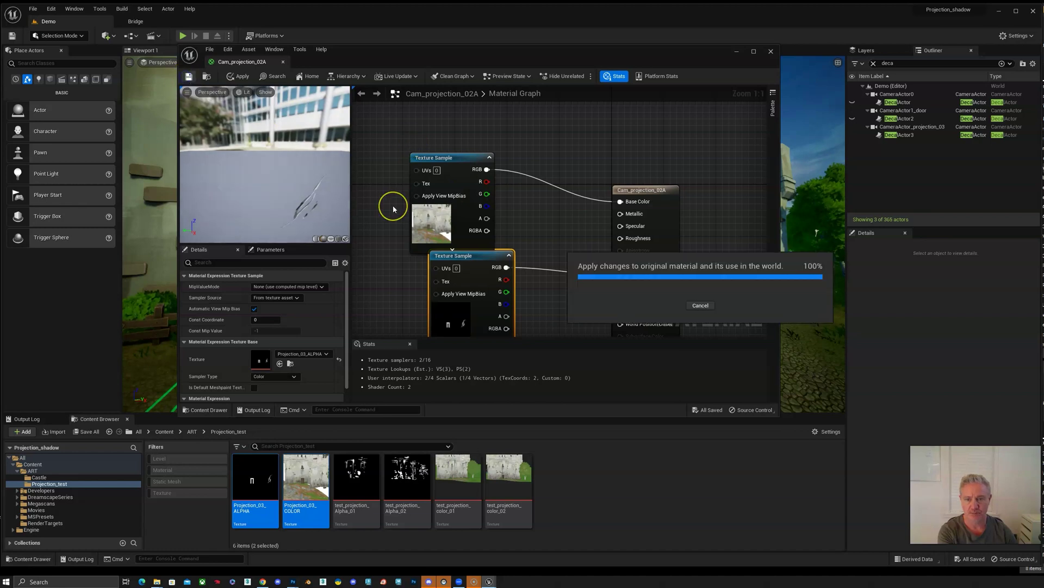
click(770, 53)
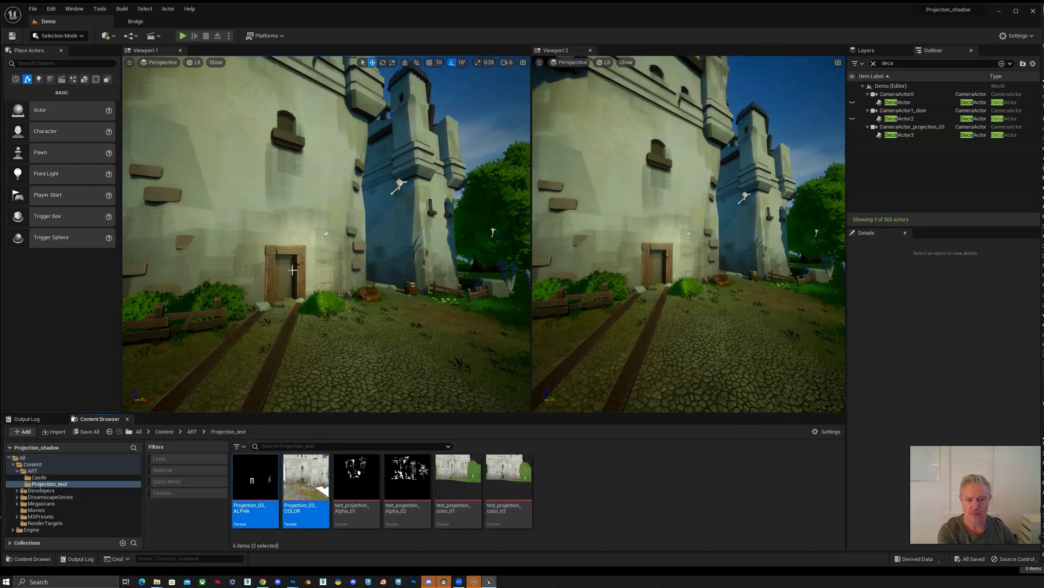
Step: Show the scene through CineCameraActor0 in Viewport 2 and widen that viewport
mouse_move(293, 270)
mouse_down()
mouse_move(294, 282)
mouse_move(291, 259)
mouse_up()
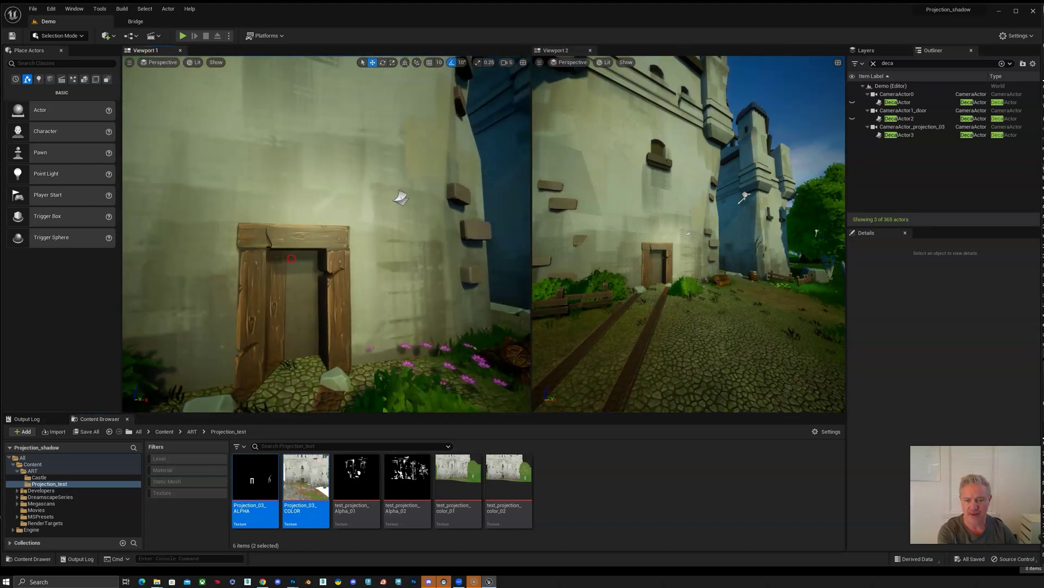
right_drag(291, 259, 327, 245)
right_drag(325, 281, 312, 276)
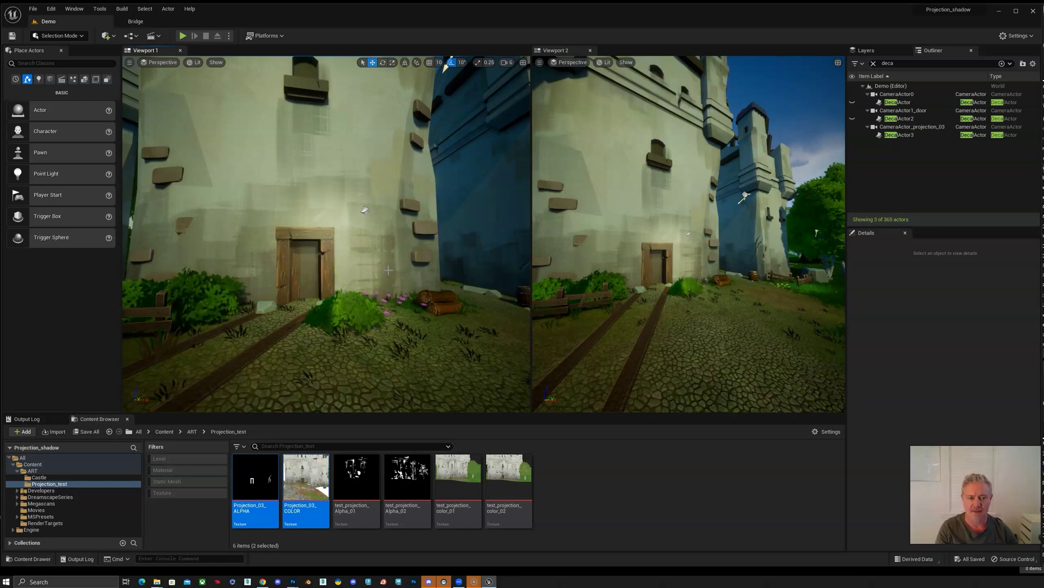
right_drag(389, 269, 373, 240)
click(569, 62)
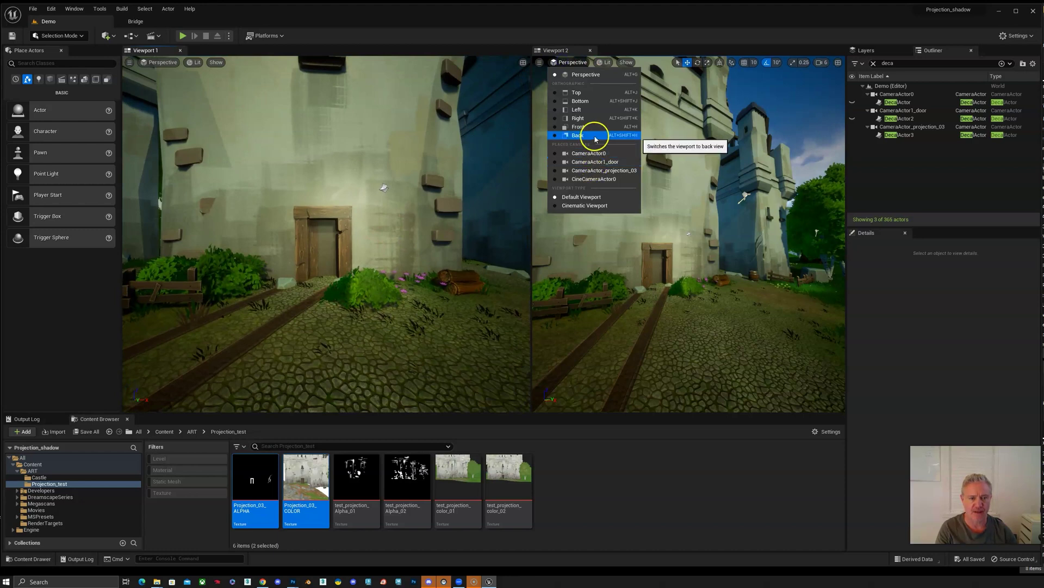
click(598, 179)
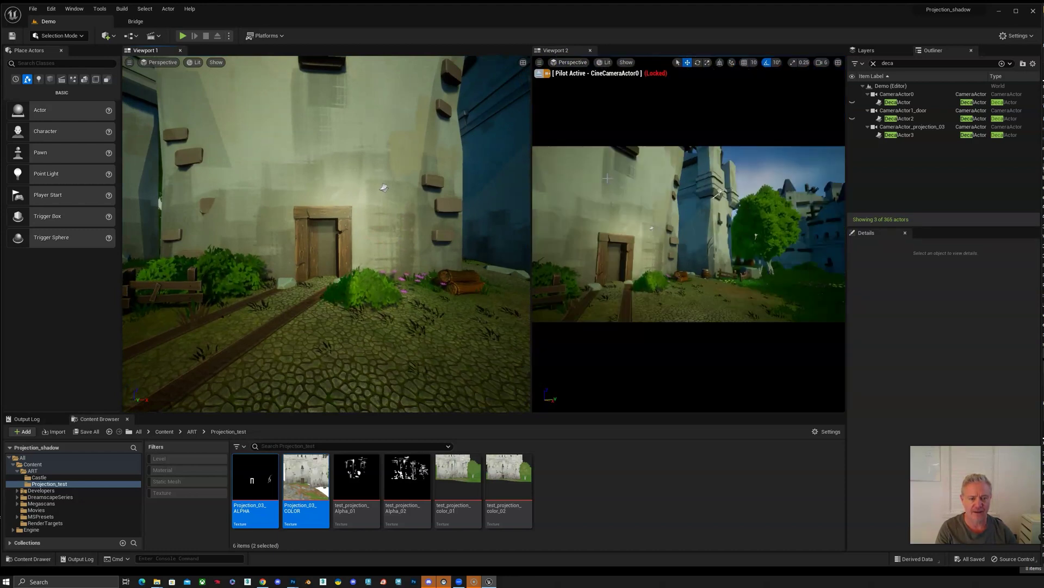
click(586, 303)
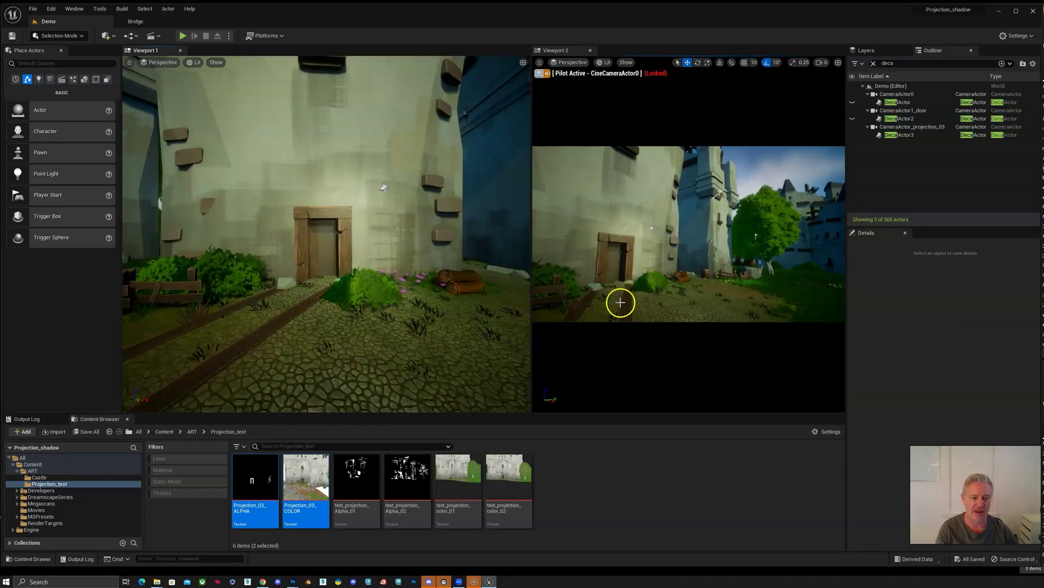
right_drag(366, 250, 358, 249)
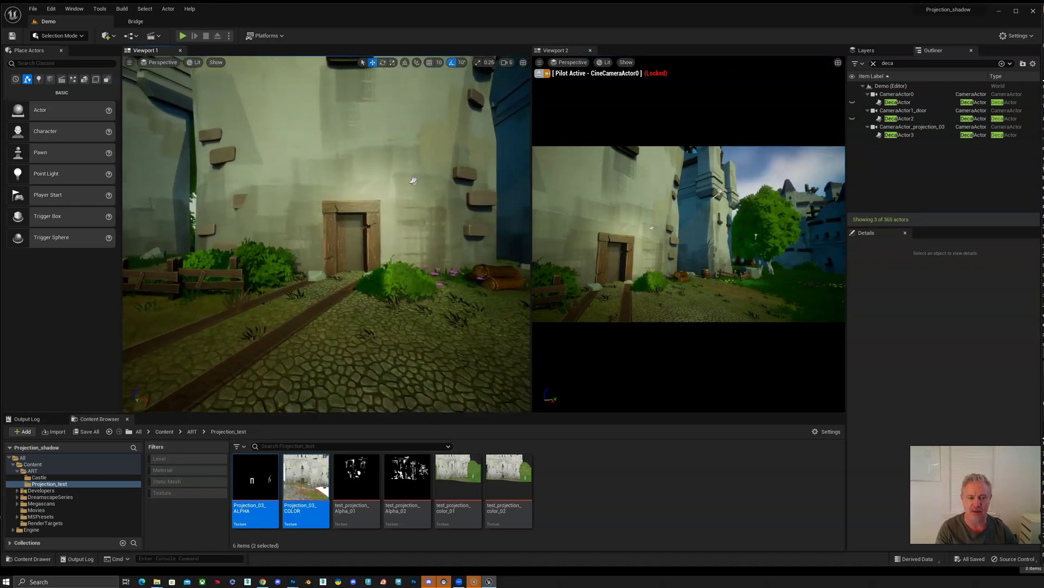
click(621, 255)
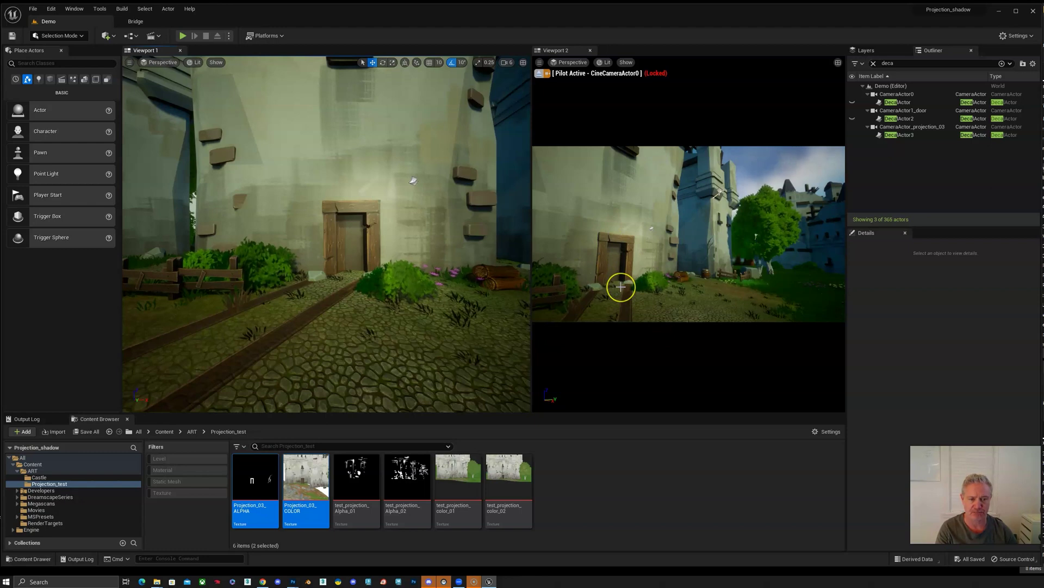
drag(532, 268, 389, 272)
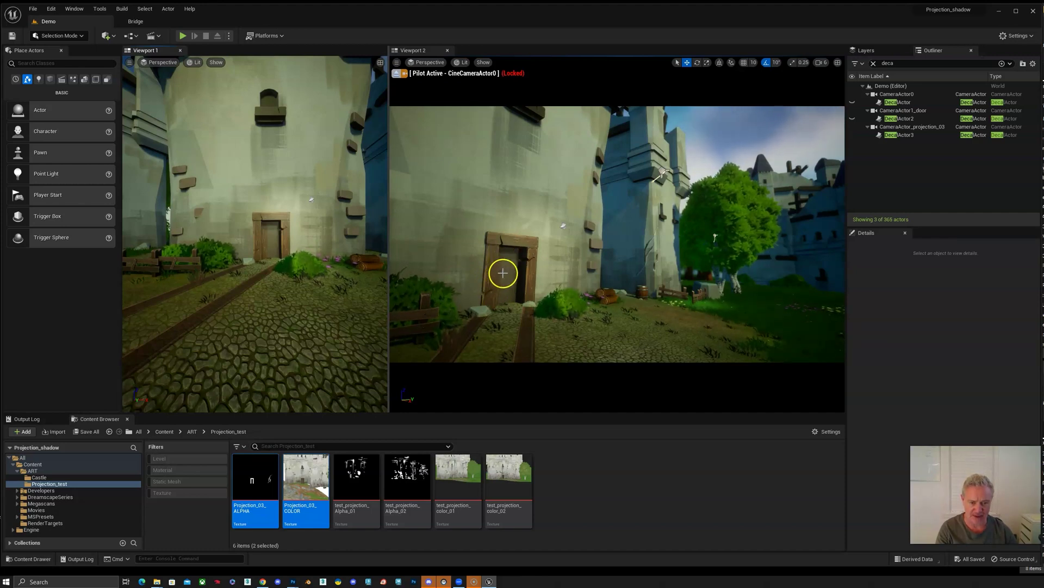
Step: Unlock the movement of CameraActor_projection_03 and its attached DecalActor3
alt+right_drag(291, 305, 338, 305)
alt+drag(269, 208, 244, 215)
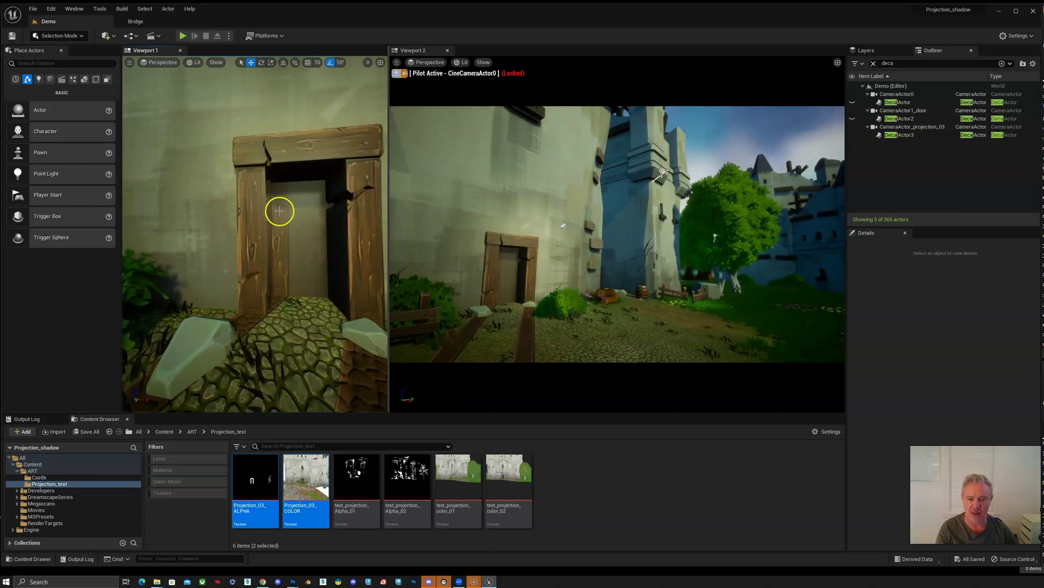
right_drag(290, 243, 289, 227)
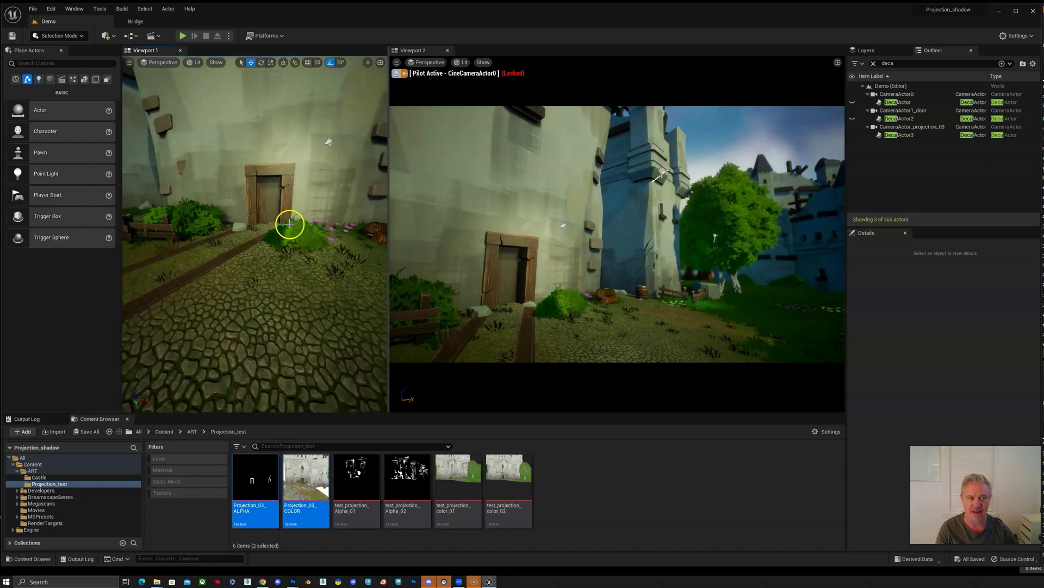
click(912, 129)
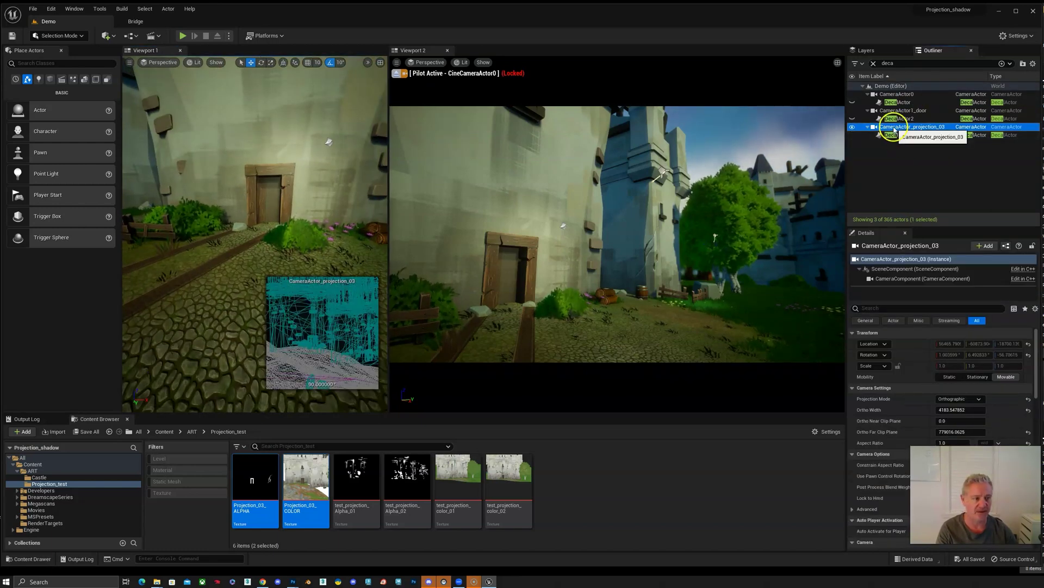
right_click(895, 128)
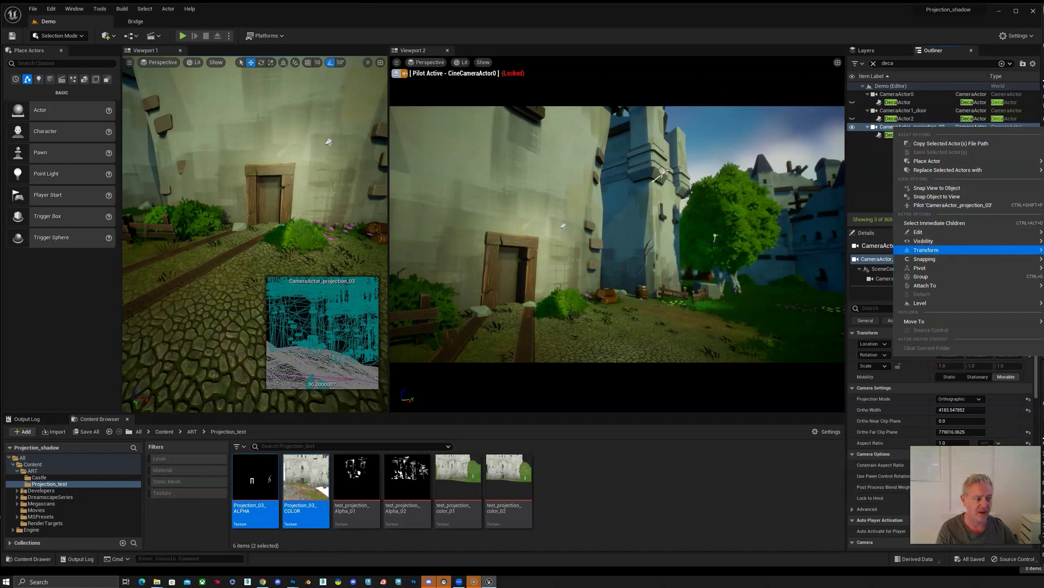
key(Escape)
click(900, 134)
right_click(902, 136)
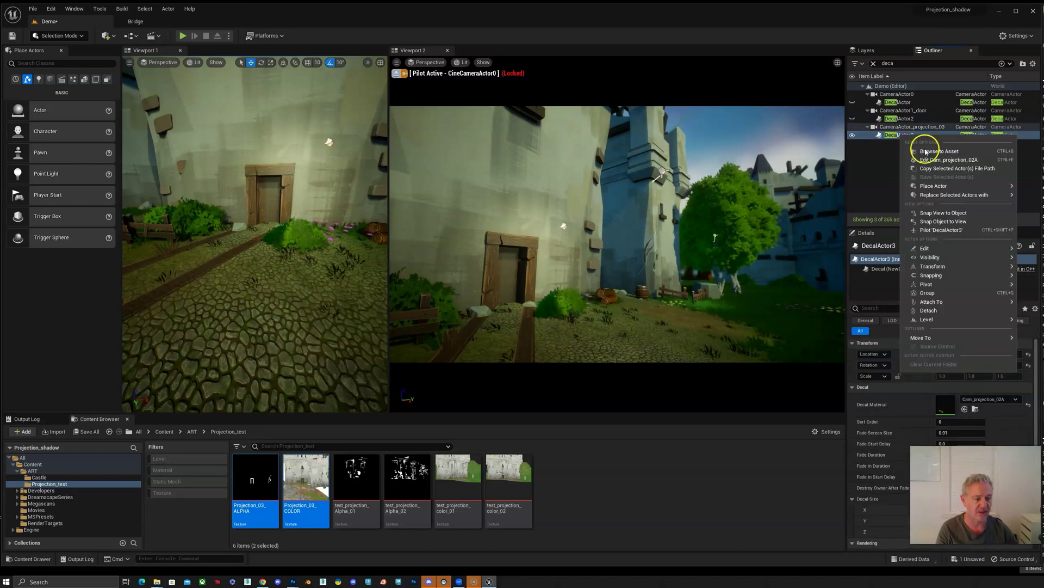
mouse_move(939, 266)
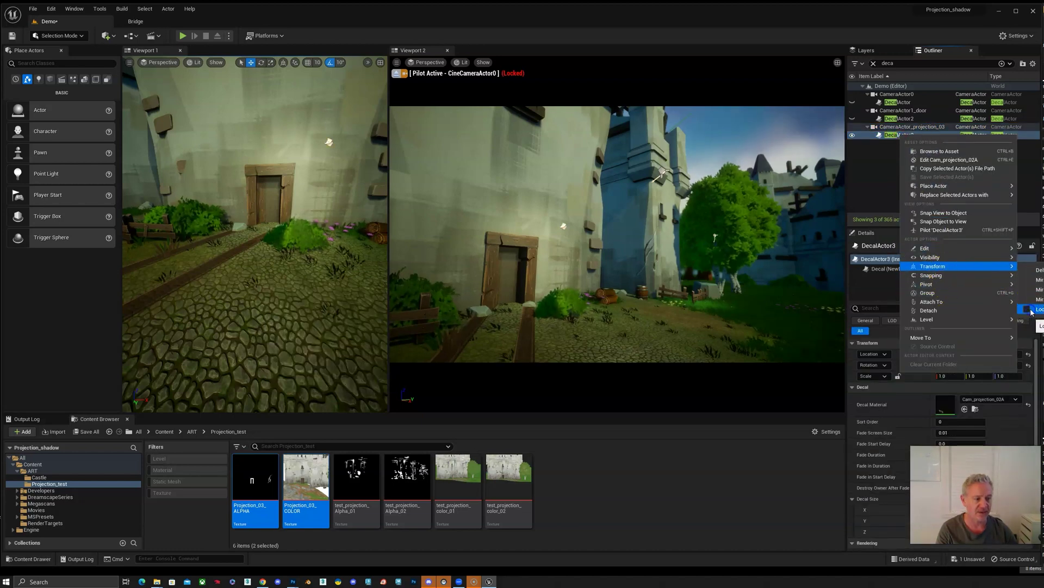
click(467, 214)
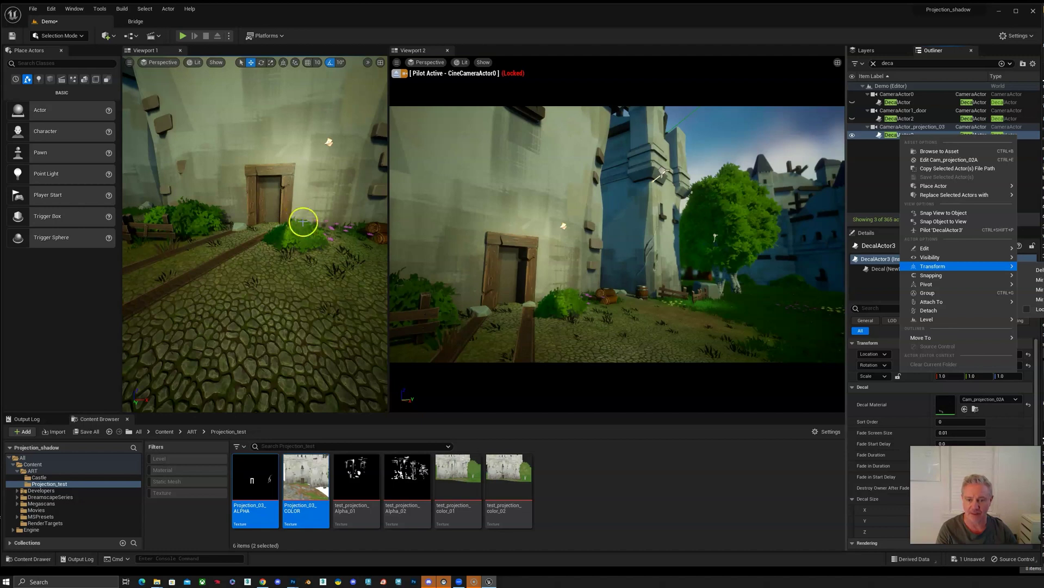
Step: Duplicate CameraActor_projection_03 together with DecalActor3 and place the copy slightly beside the original
right_drag(284, 228, 281, 243)
key(s)
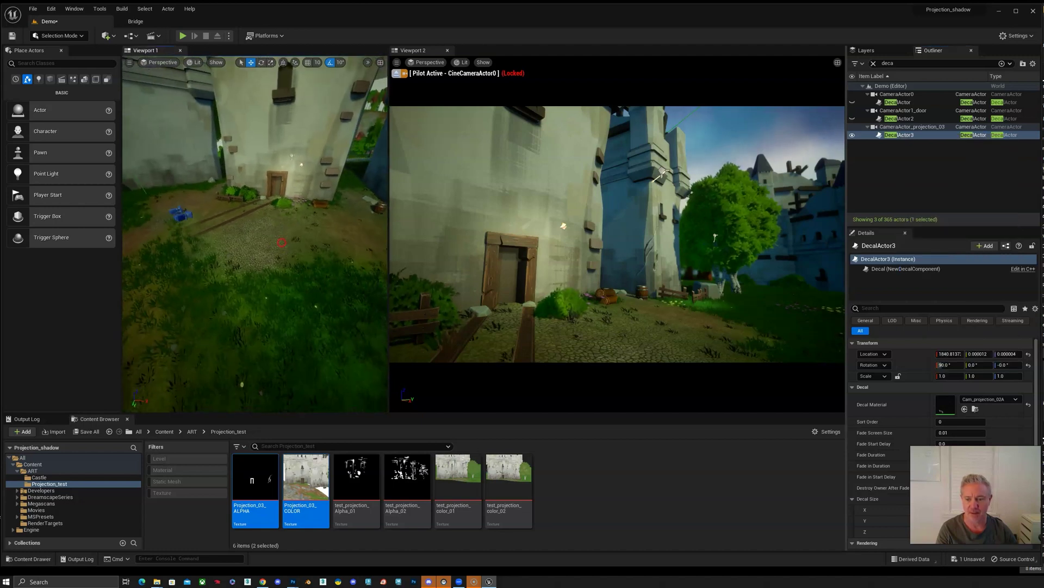
click(914, 127)
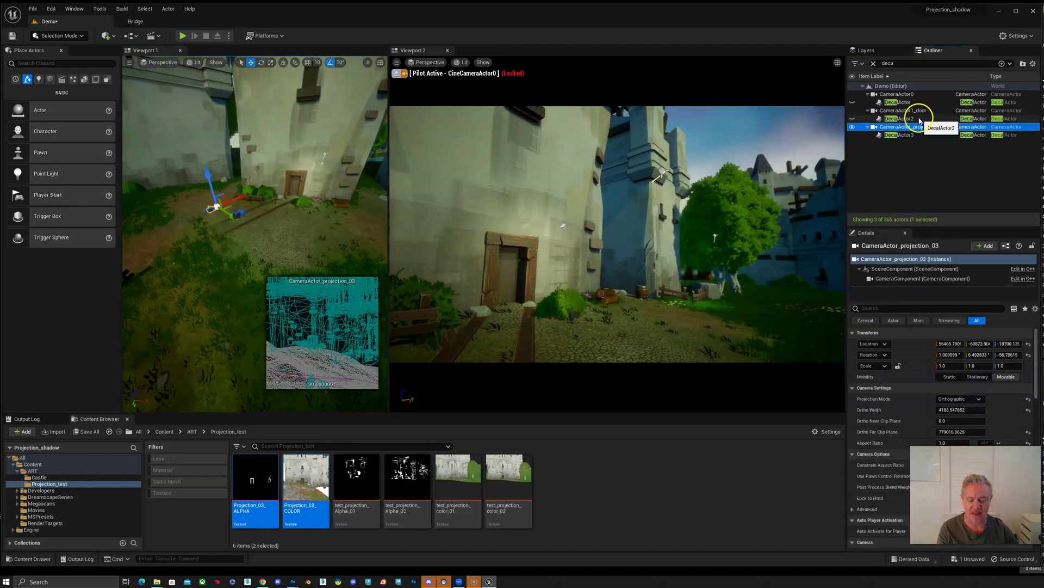
ctrl+click(902, 135)
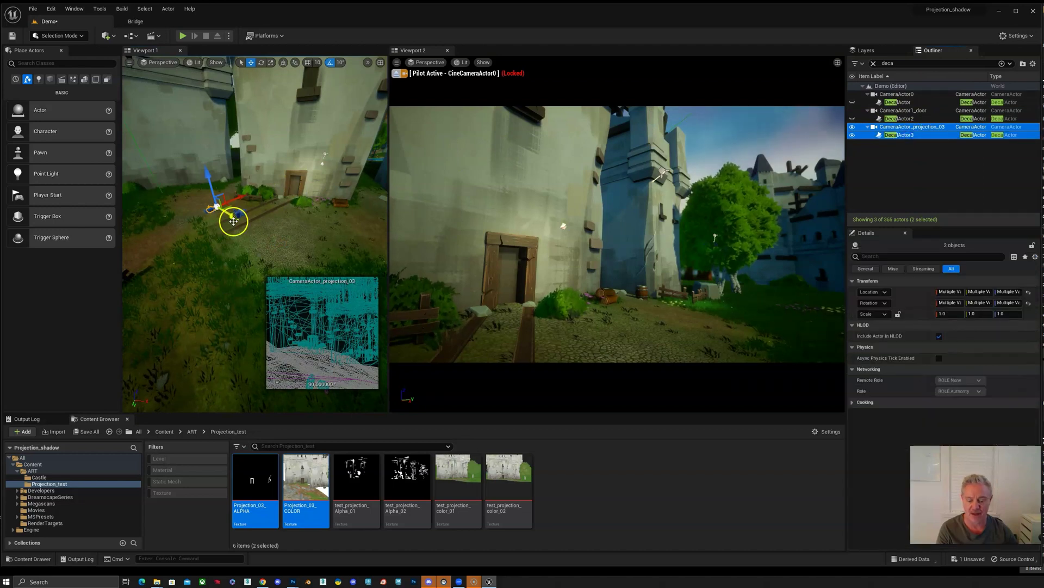
alt+drag(229, 214, 241, 220)
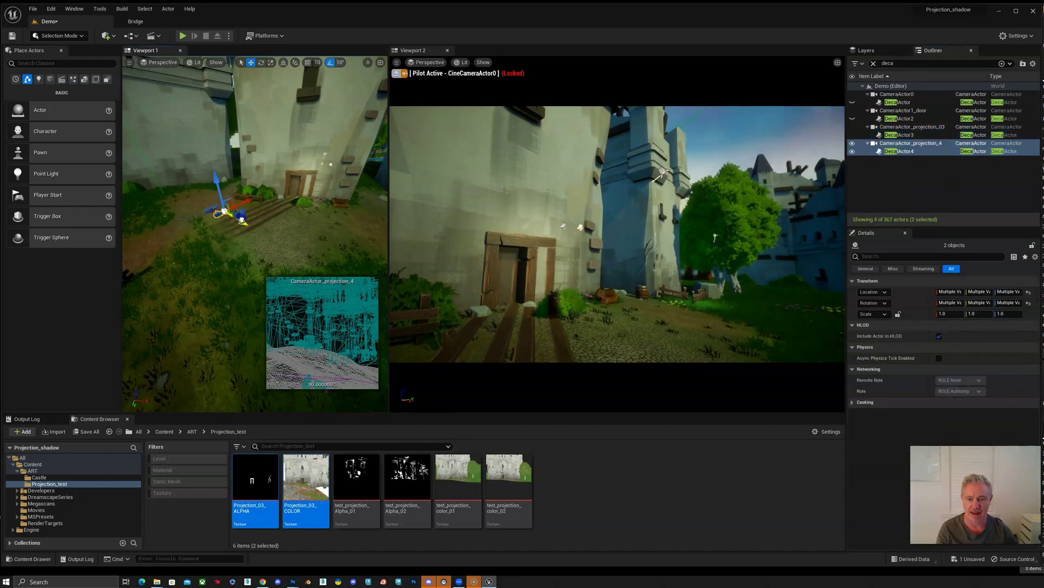
Step: Lock the movement of the original CameraActor_projection_03 and DecalActor3
click(901, 135)
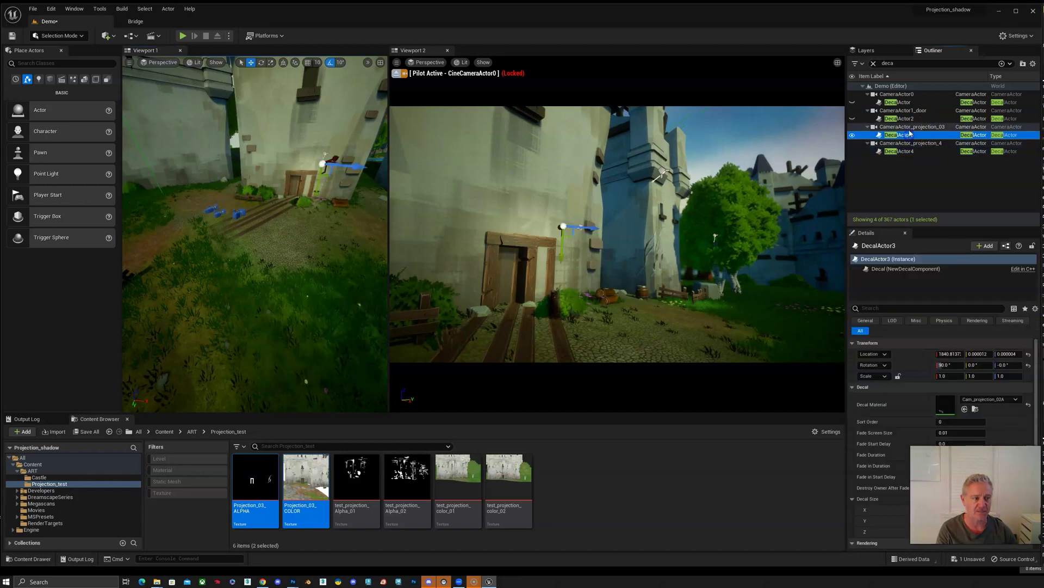
ctrl+click(914, 127)
right_click(912, 135)
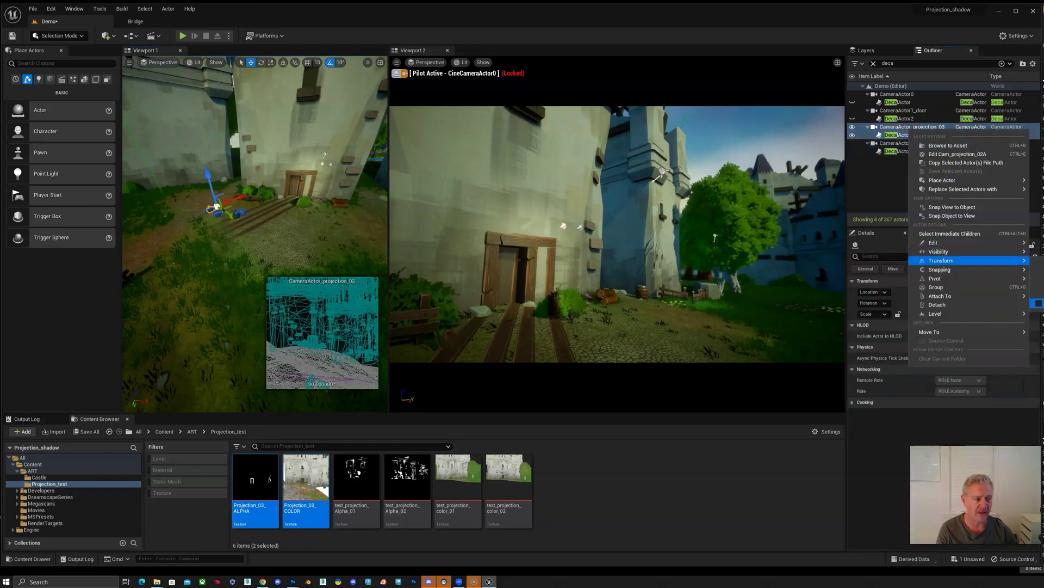
click(1040, 303)
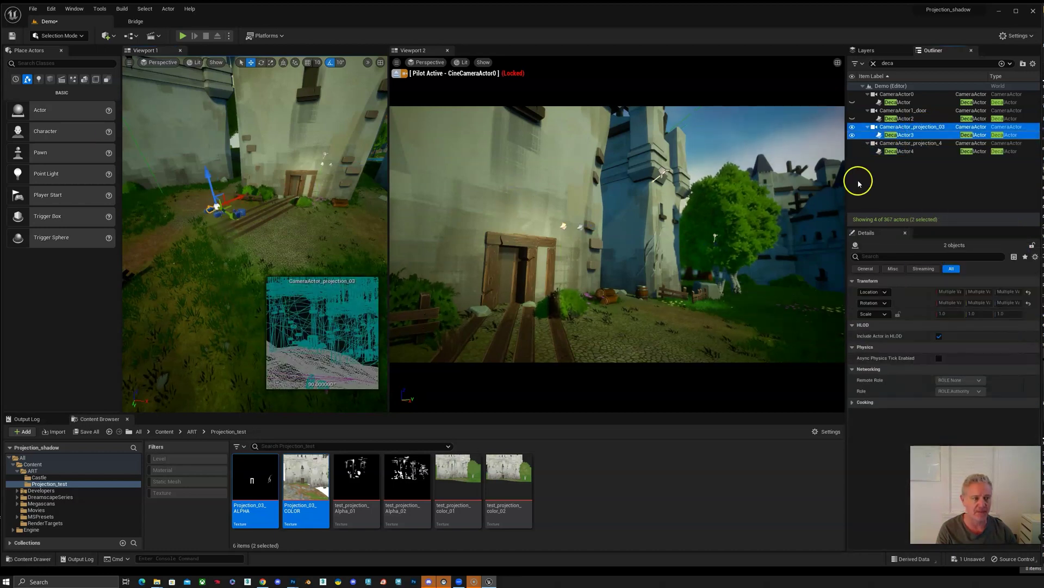
Step: Stop piloting CineCameraActor0 in Viewport 2 and pilot CameraActor_projection_4 there instead
click(913, 143)
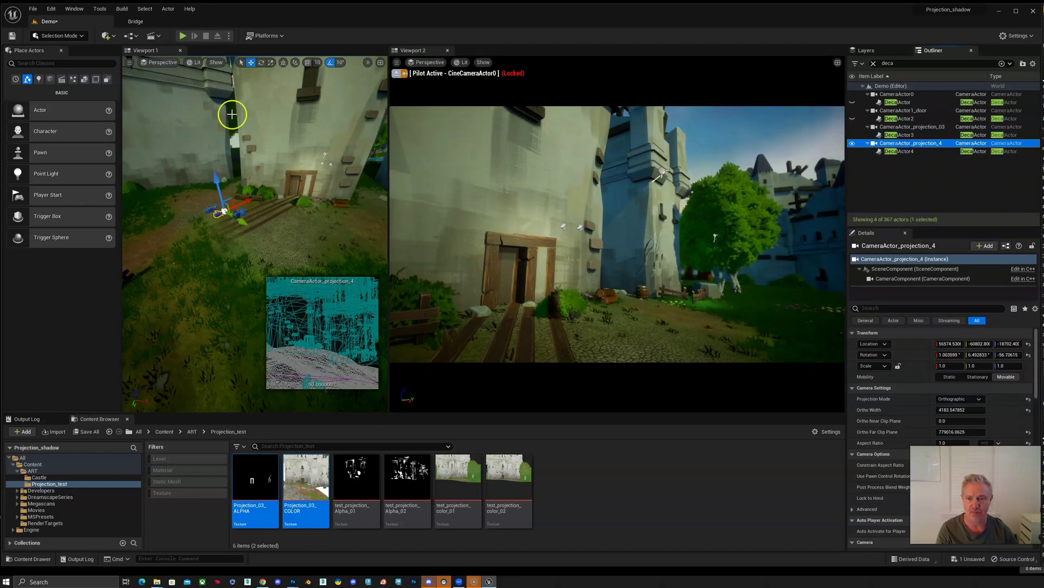
click(399, 73)
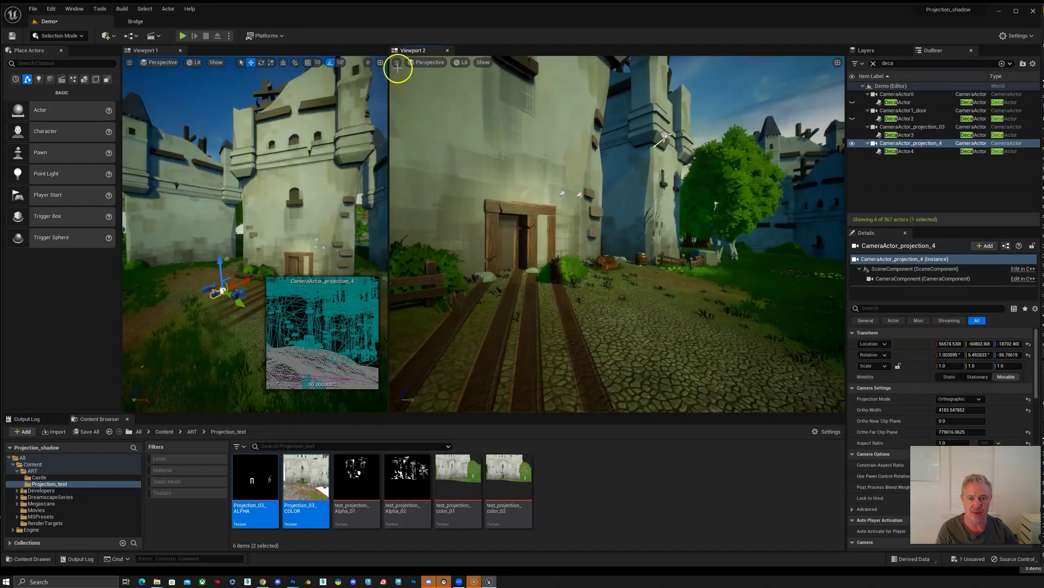
click(427, 62)
click(460, 179)
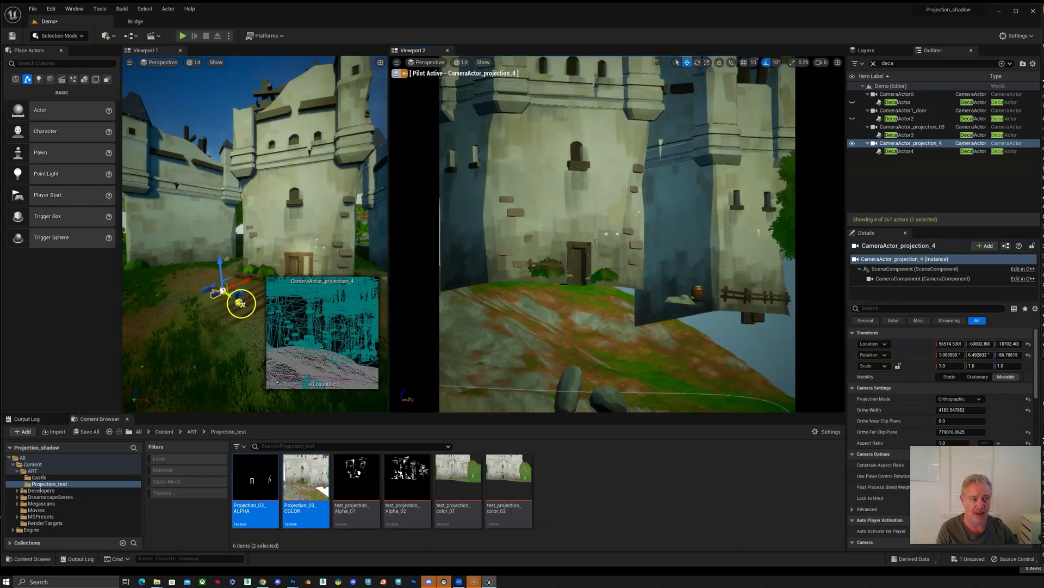
Step: Move and rotate CameraActor_projection_4 so it faces the castle tower with the small door head-on
drag(241, 303, 288, 292)
key(e)
key(w)
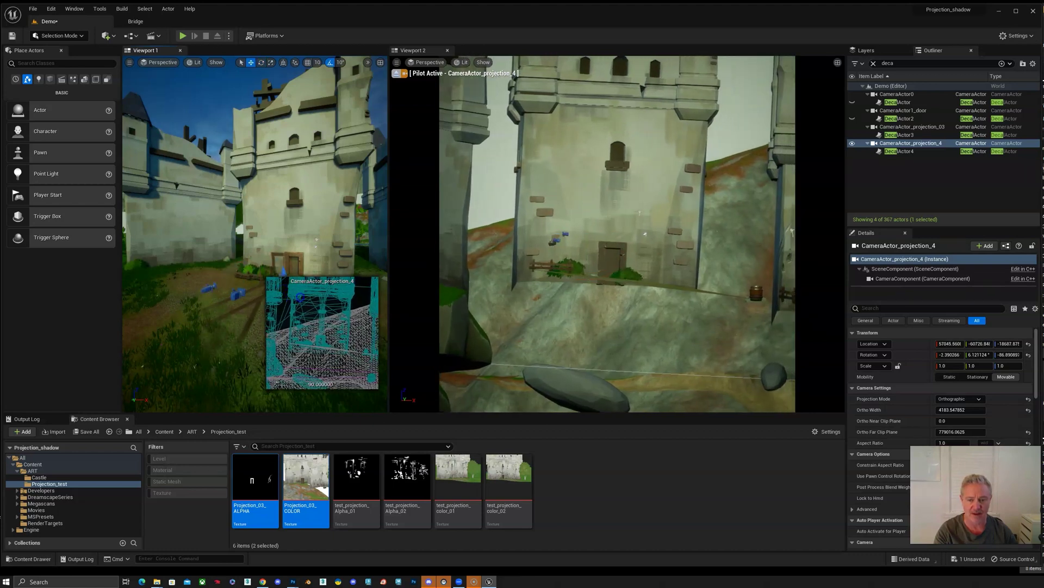
Step: Set up a high-resolution screenshot of Viewport 2 with a size multiplier of 2 and the Unlit view mode
click(397, 62)
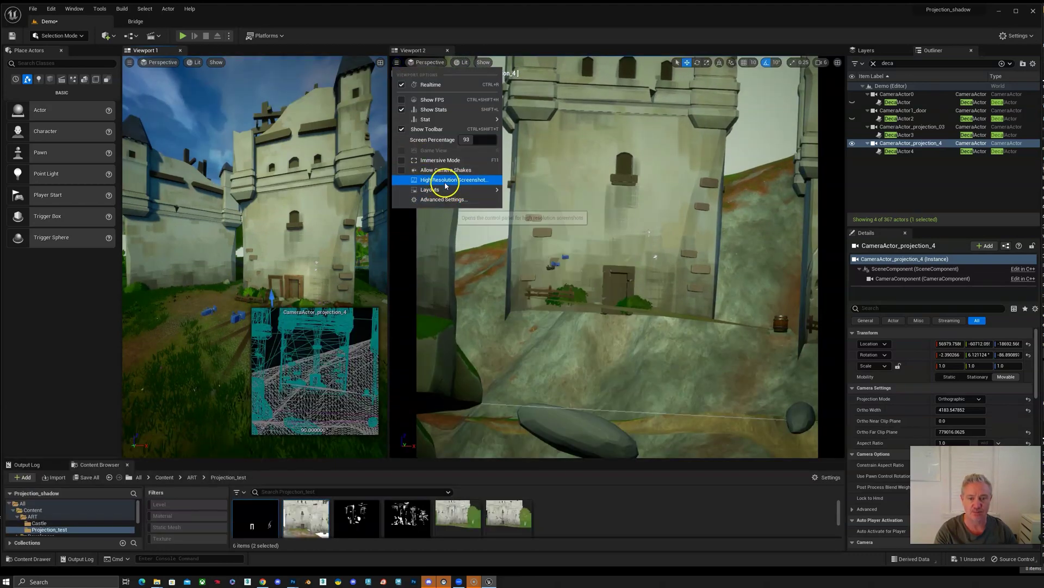
click(445, 185)
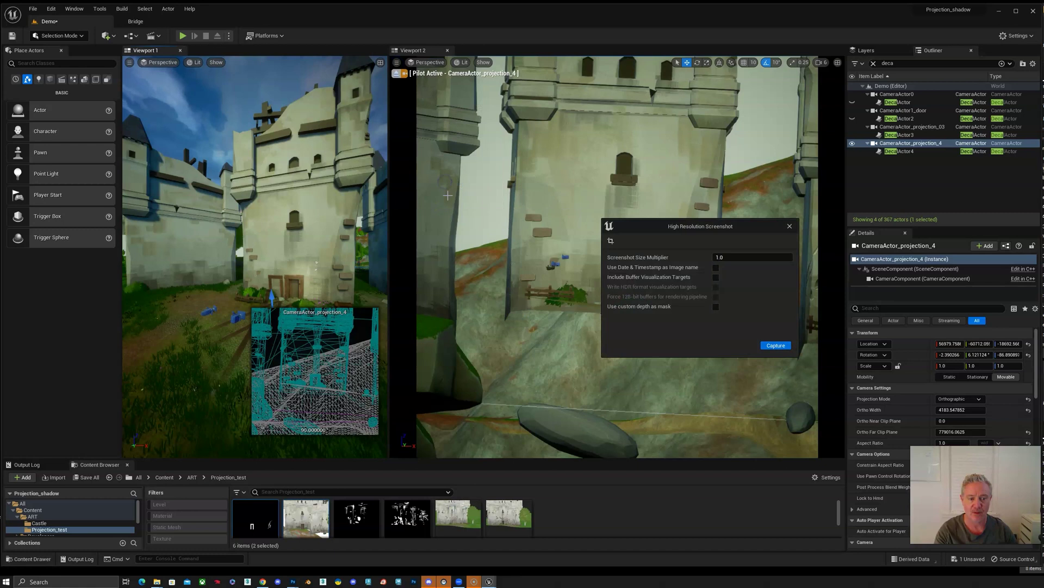
click(735, 258)
text(2)
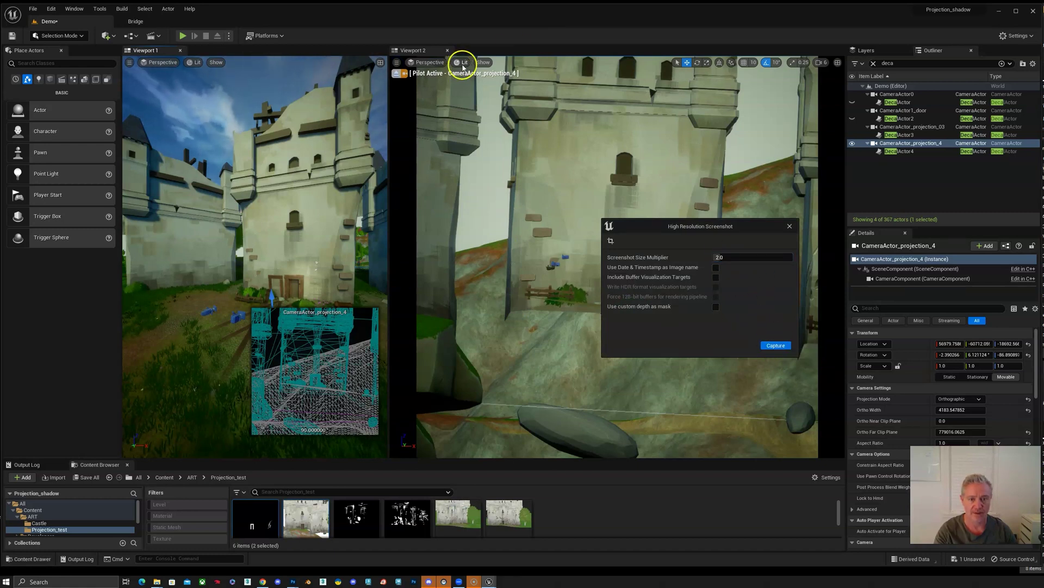
click(463, 62)
click(482, 93)
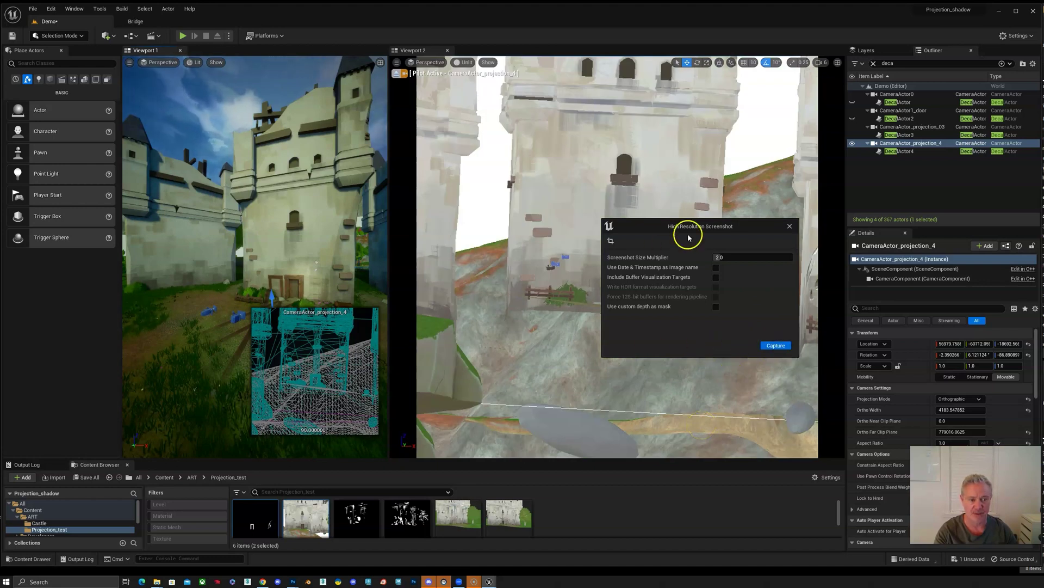
drag(694, 226, 579, 171)
Step: Switch to Photoshop and scale the dark double-door layer in HighresScreenshot00020.png down proportionally to about 60%
key(alt+Tab)
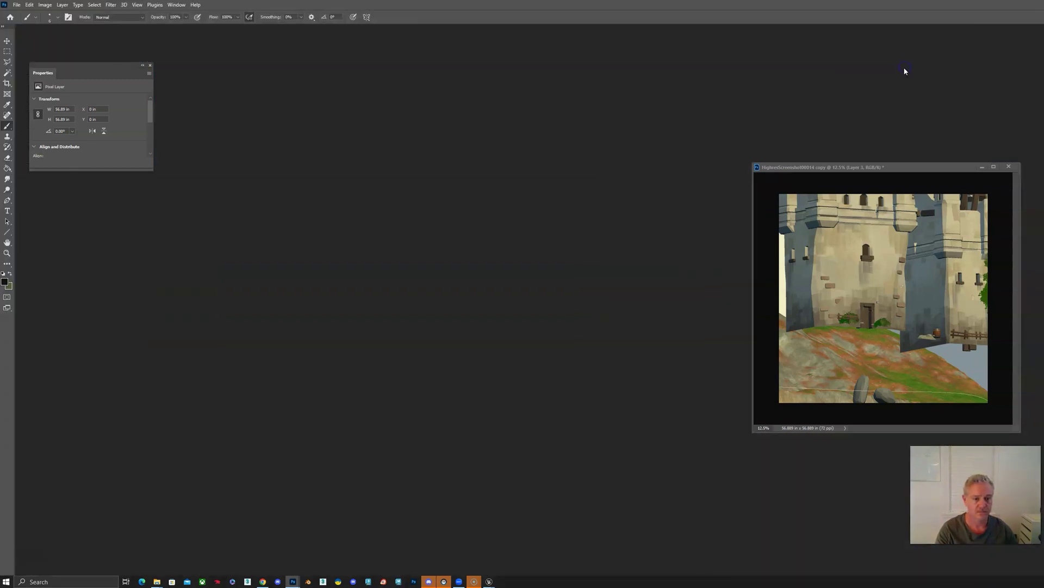
drag(894, 167, 844, 105)
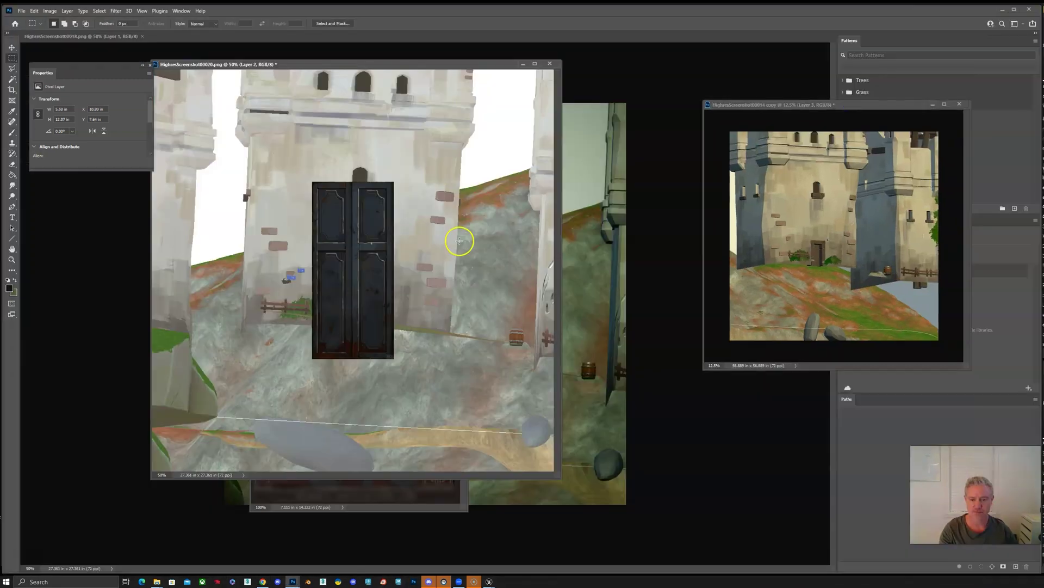
key(ctrl+t)
drag(393, 359, 361, 292)
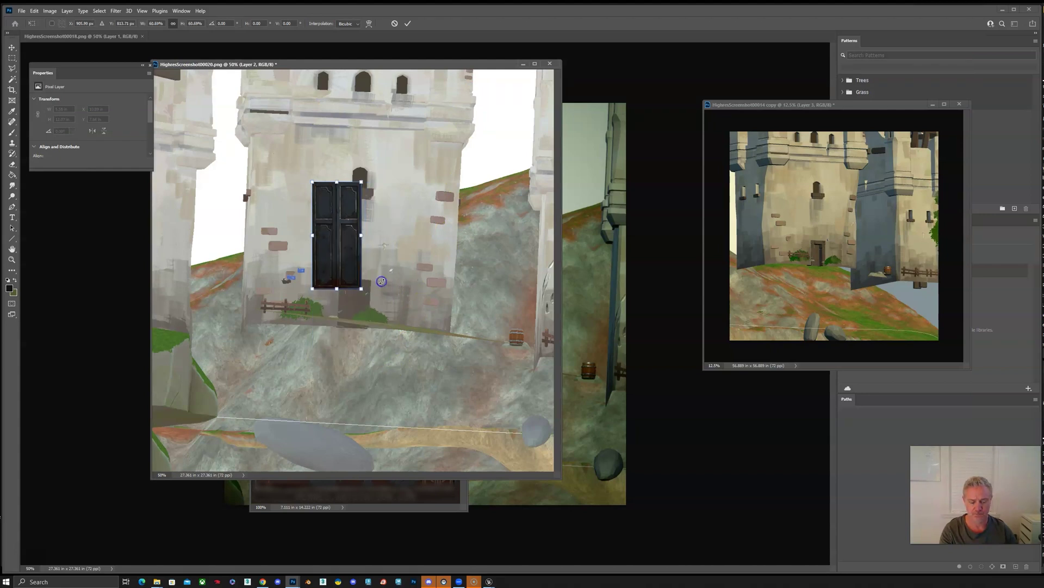
Step: Place the double-door layer over the tower's doorway and distort its corners to fit inside the door frame
key(ctrl+plus)
key(ctrl+plus)
key(ctrl+plus)
key(ctrl+plus)
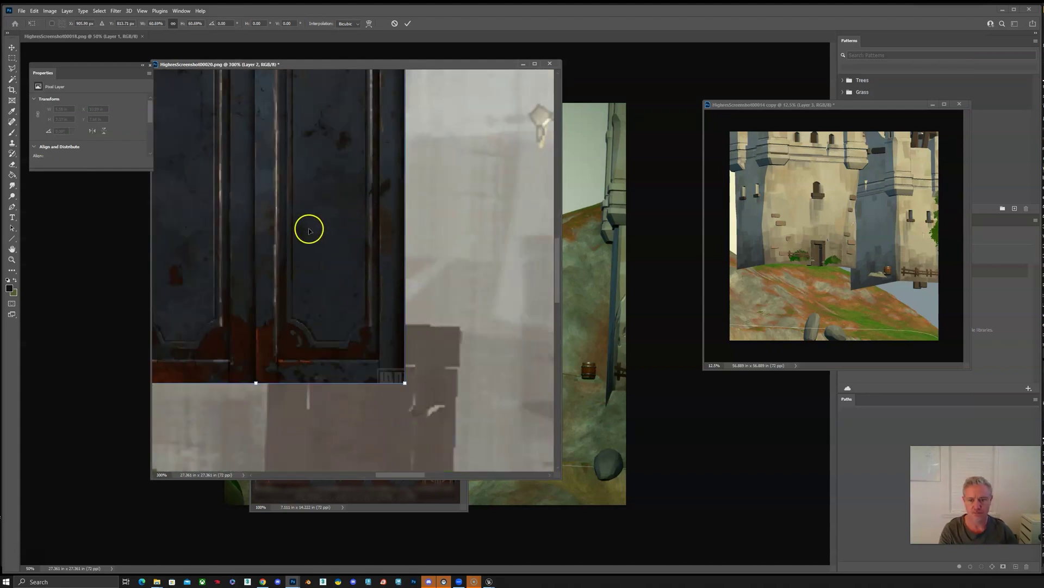
ctrl+drag(407, 164, 396, 158)
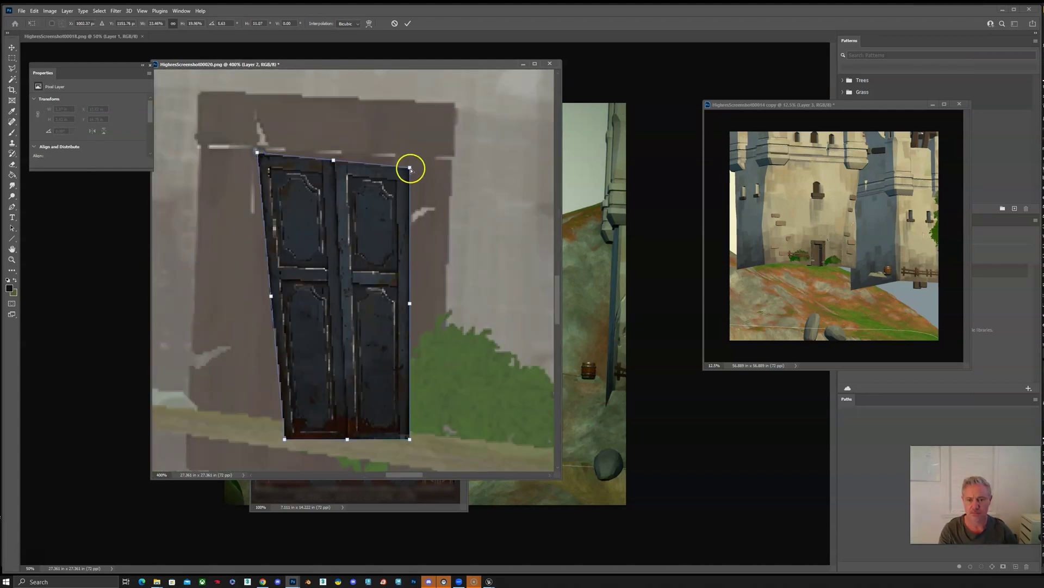
ctrl+drag(283, 439, 253, 415)
ctrl+drag(405, 432, 386, 416)
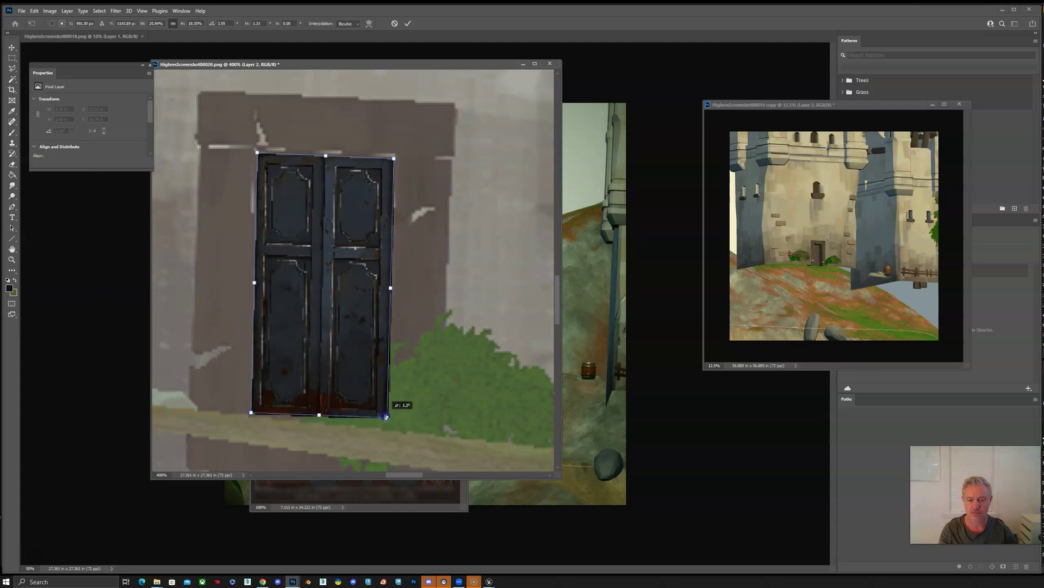
ctrl+drag(393, 157, 389, 157)
ctrl+drag(387, 417, 384, 417)
key(Return)
key(Return)
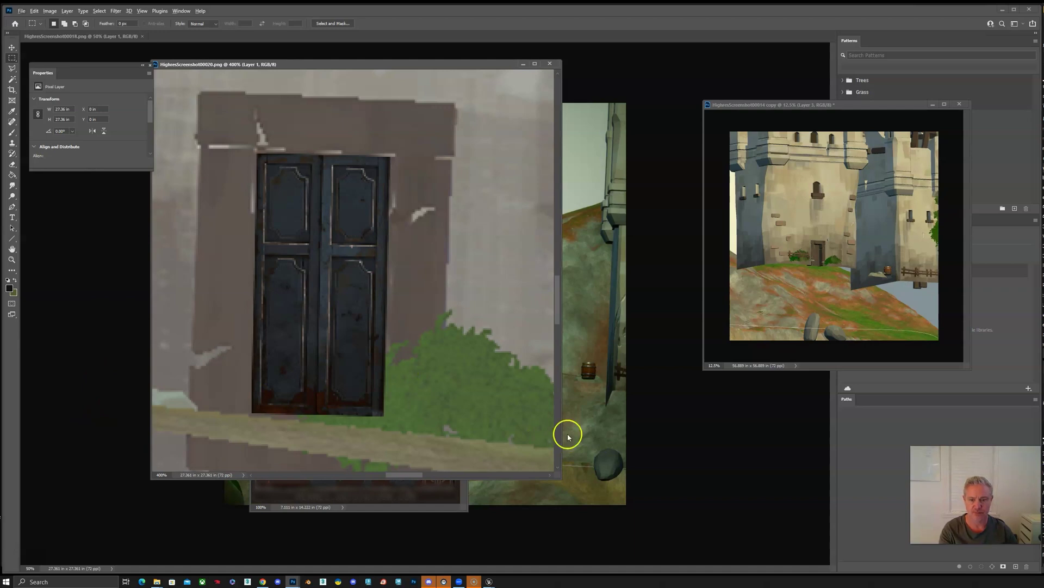
Step: Add a new layer above the door layer and fill it entirely with black
drag(356, 65, 374, 70)
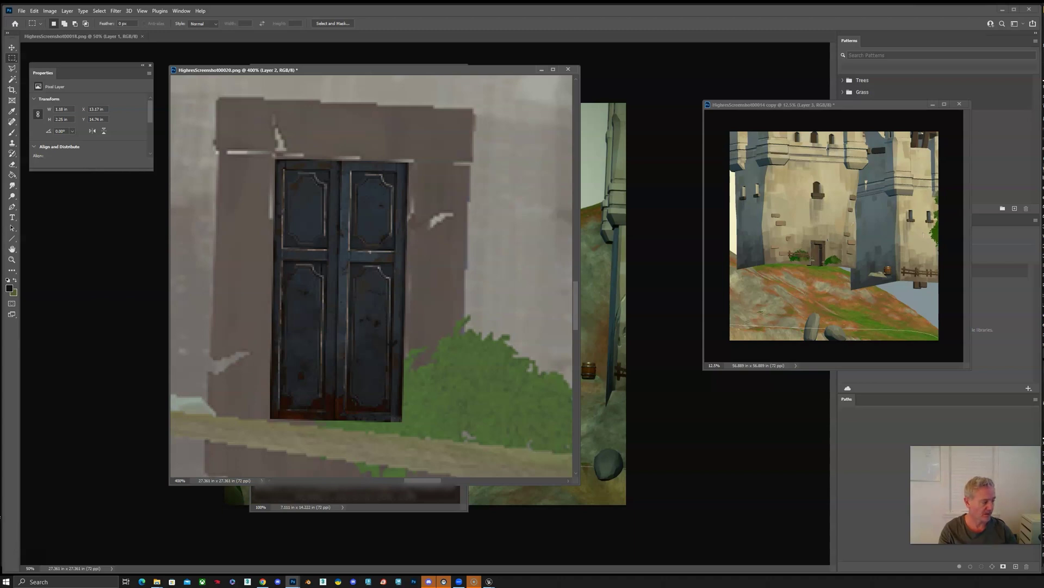
drag(1042, 304, 80, 212)
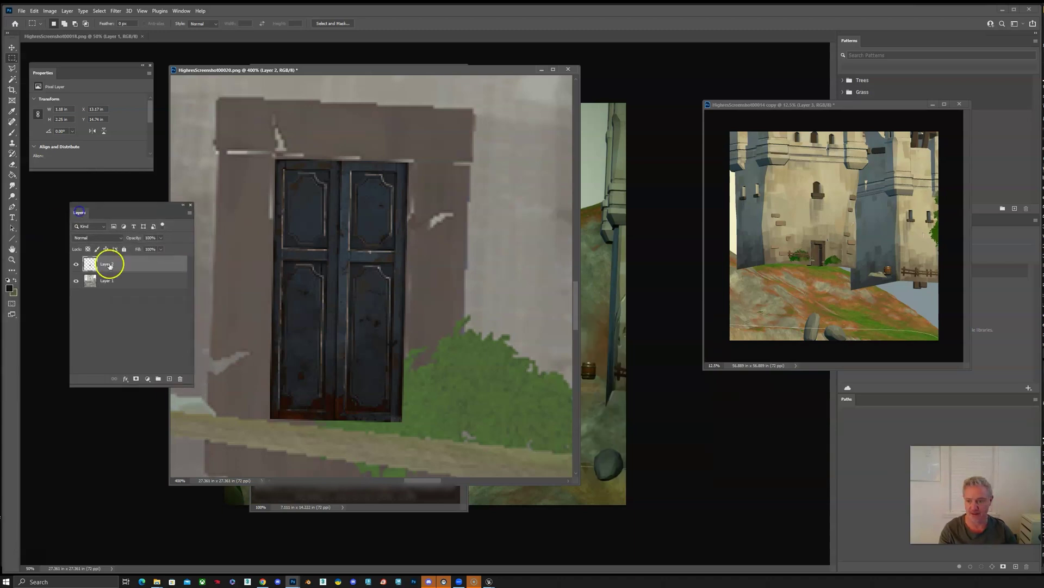
click(170, 380)
key(shift+F5)
click(708, 149)
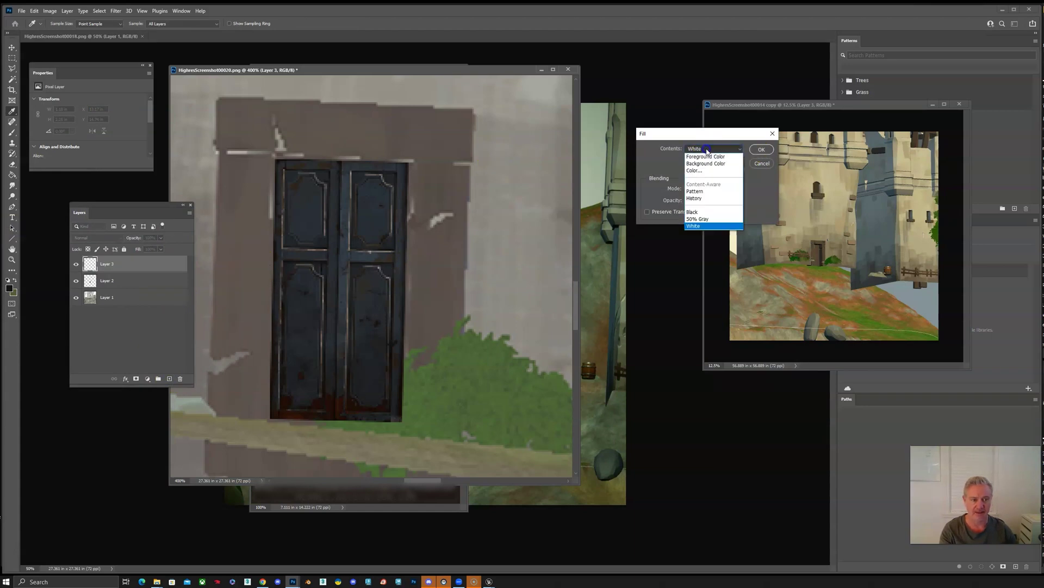
click(693, 212)
click(763, 151)
key(m)
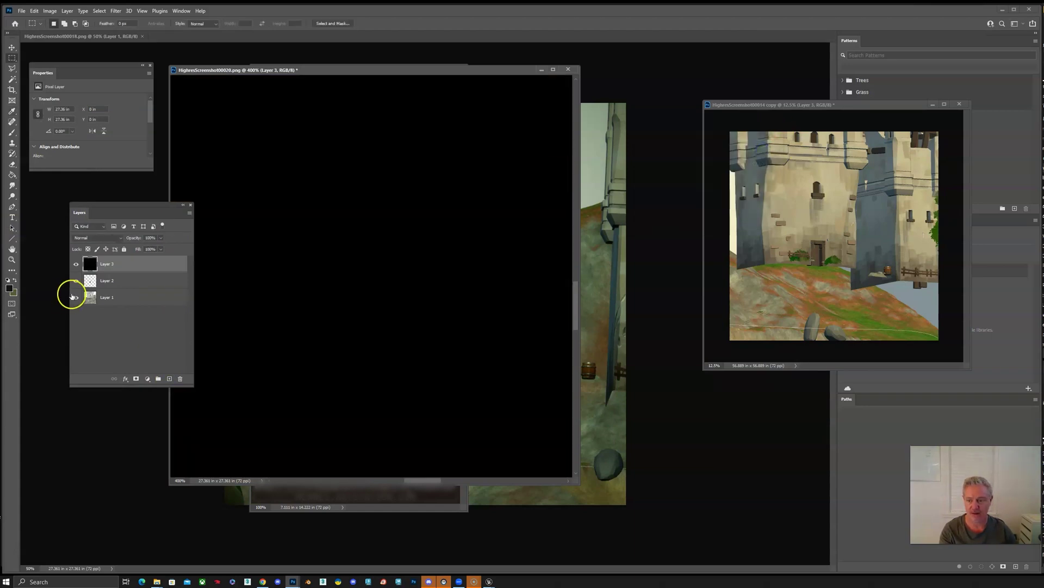
Step: Load the door layer's outline as a selection and fill it with white on the black layer
ctrl+click(90, 282)
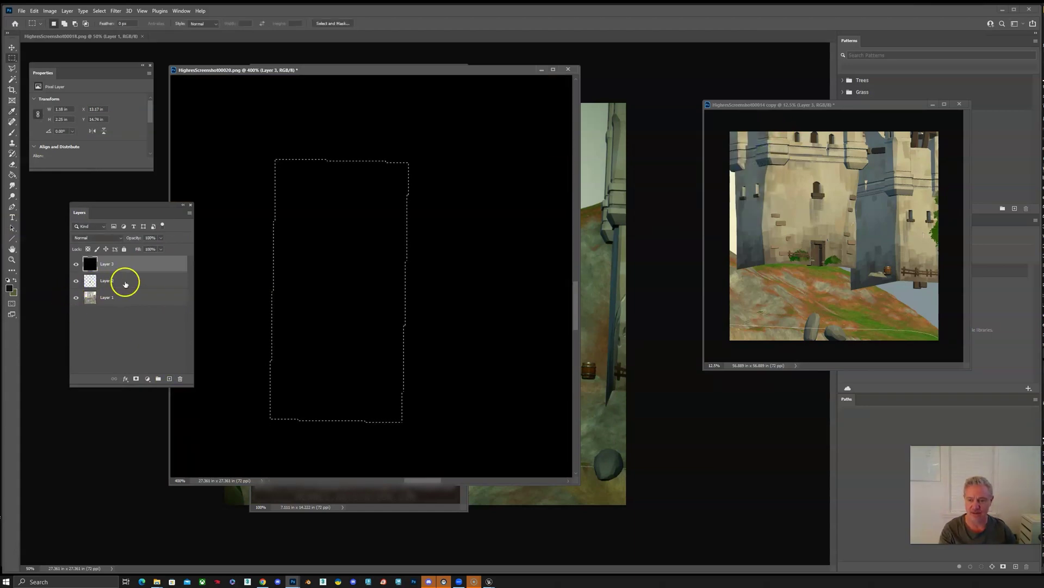
key(shift+F5)
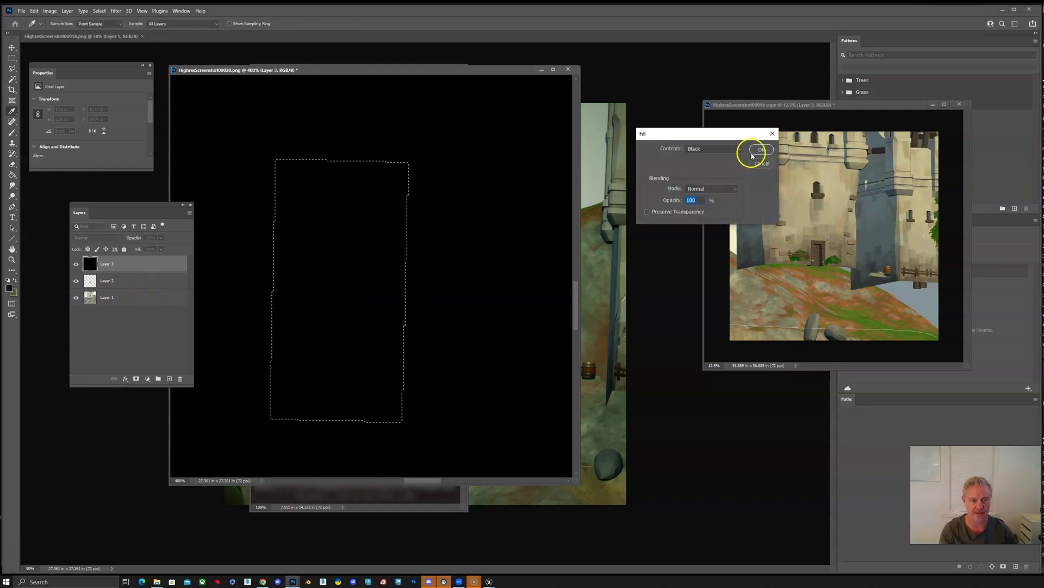
click(722, 149)
click(694, 226)
click(762, 150)
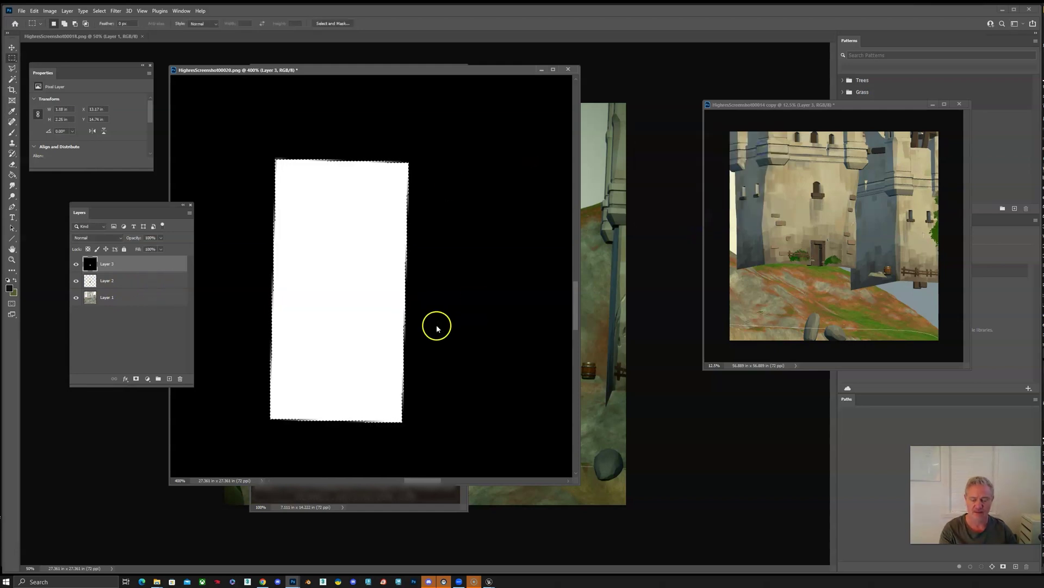
Step: Start a Save As for the alpha mask image, clear its folder path, and switch to File Explorer
key(ctrl+shift+s)
click(461, 84)
key(BackSpace)
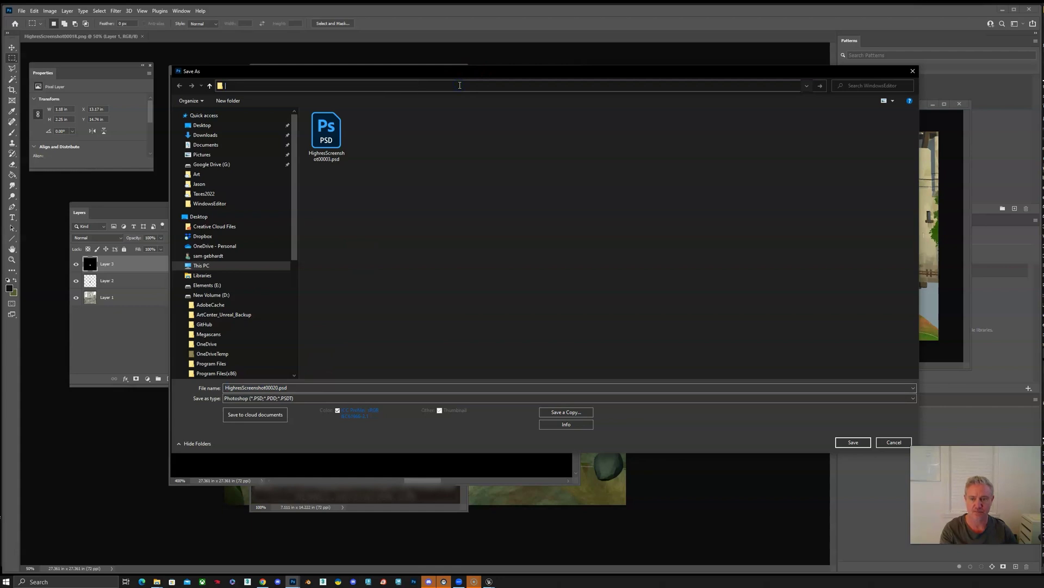
drag(441, 74, 434, 66)
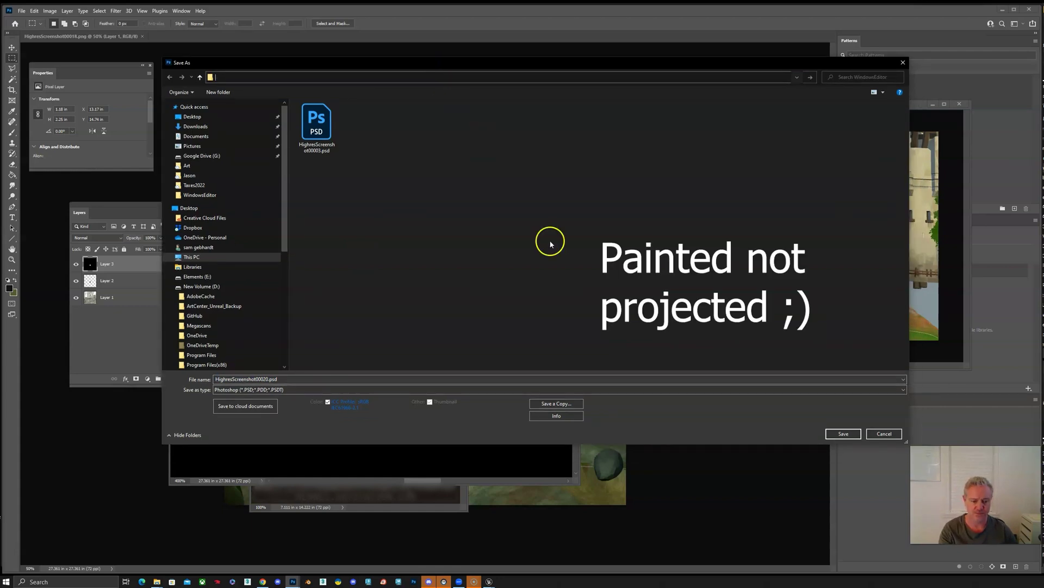
click(158, 581)
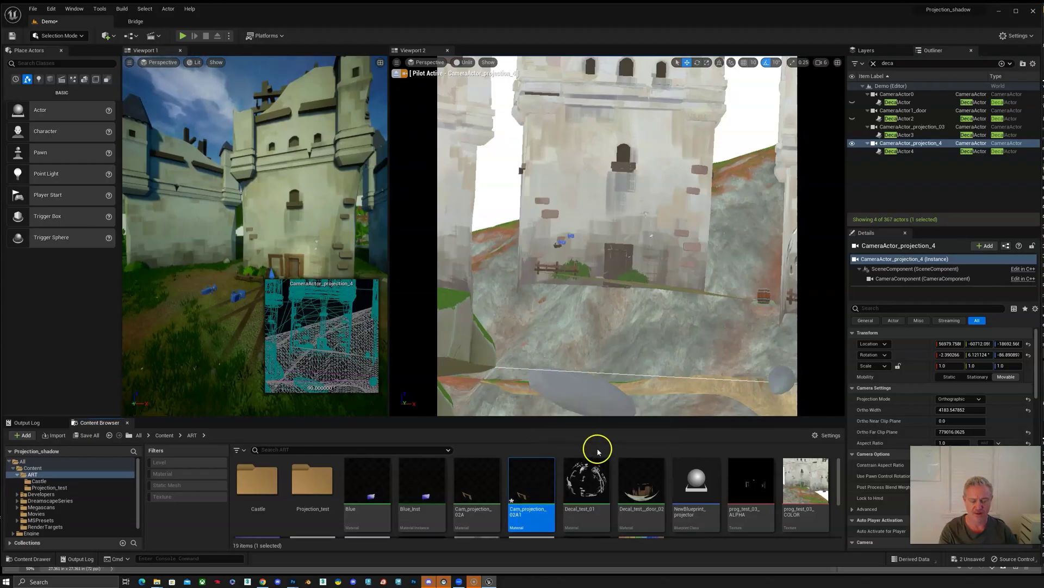
Step: Open the Cam_projection_02A1 material for editing and show the Projection_test content folder
double_click(538, 492)
scroll(669, 513, down, 3)
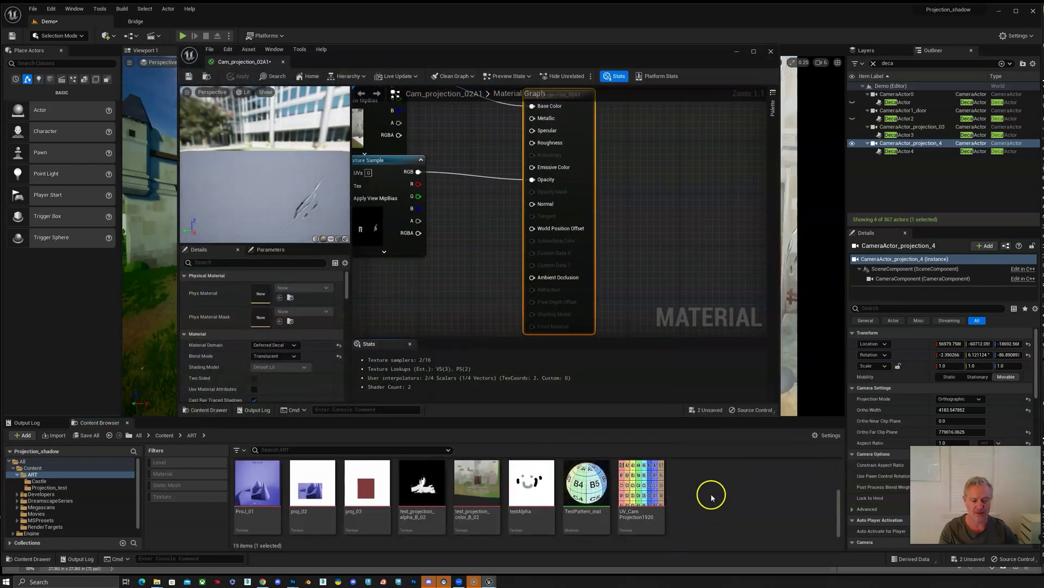
click(49, 487)
Step: Import Projection_04_ALPHA.jpg and Projection_04_COLOR.jpg from the project's Content\ART\Projection_test directory into the Projection_test folder
right_click(582, 506)
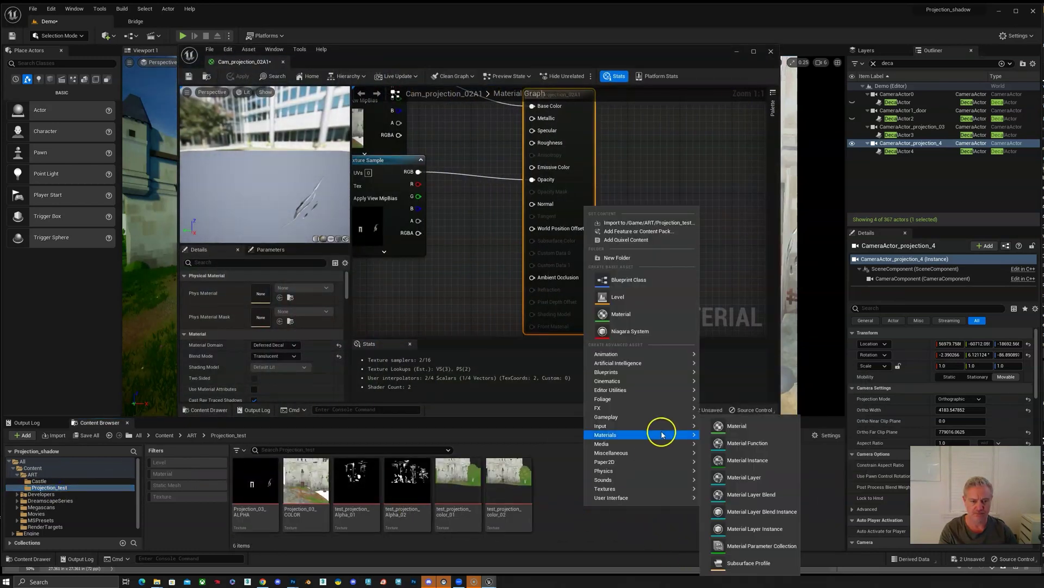
click(627, 223)
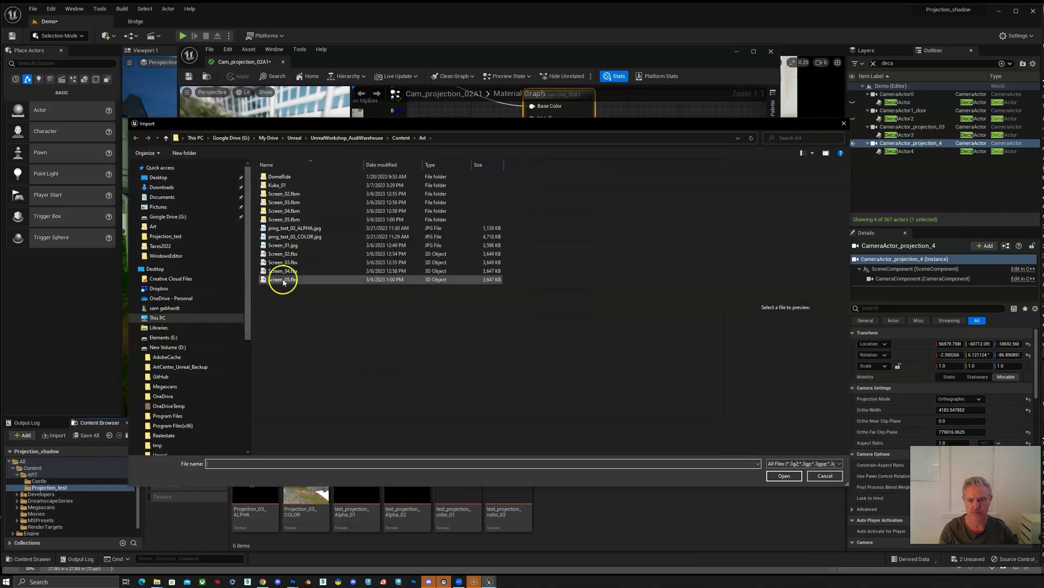
click(475, 138)
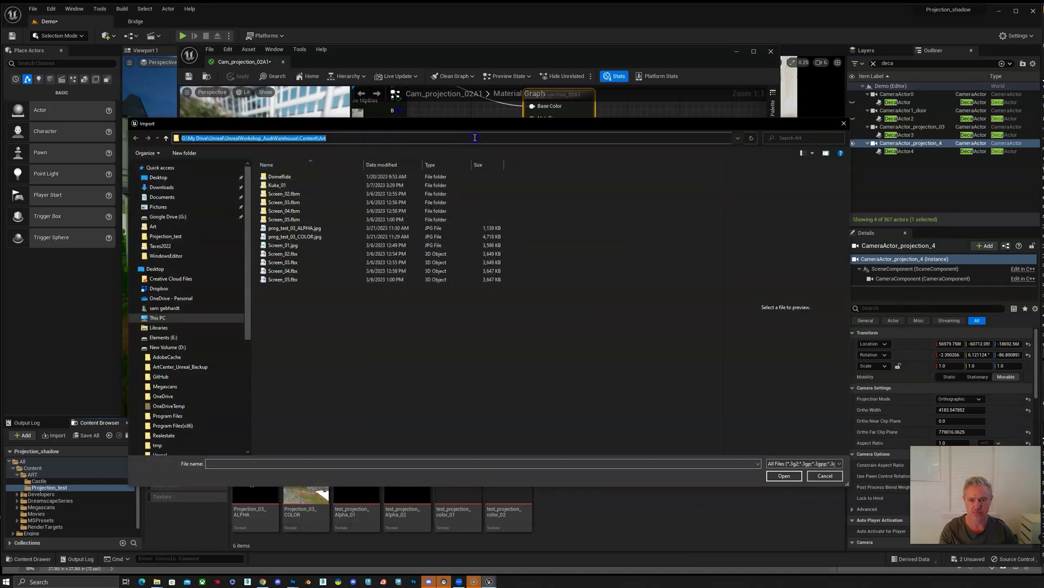
text(C:\Users\samge\Desktop\Projection_shadow-master\Content\ART\Projection_test)
key(Return)
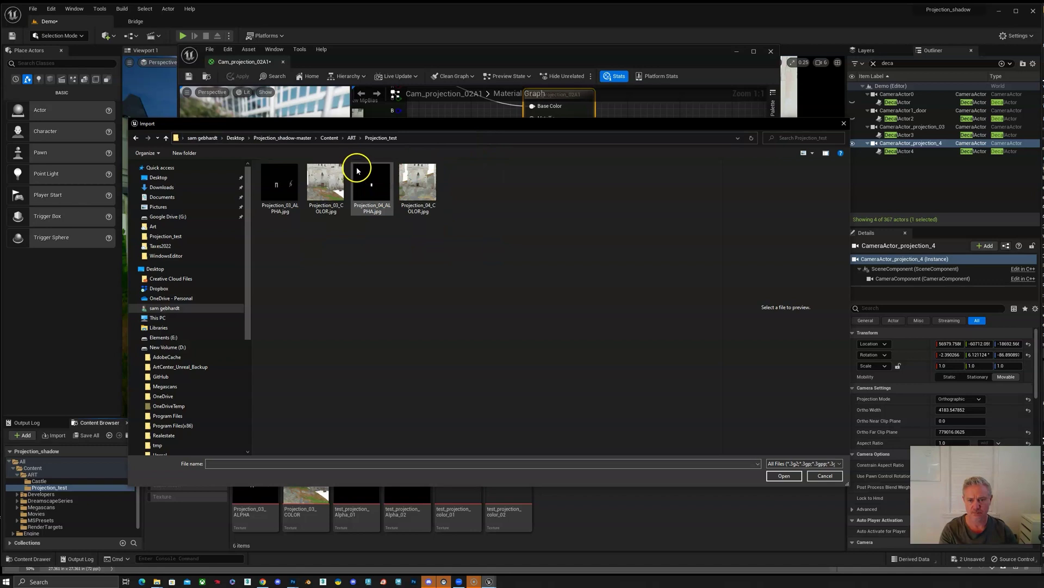
click(373, 185)
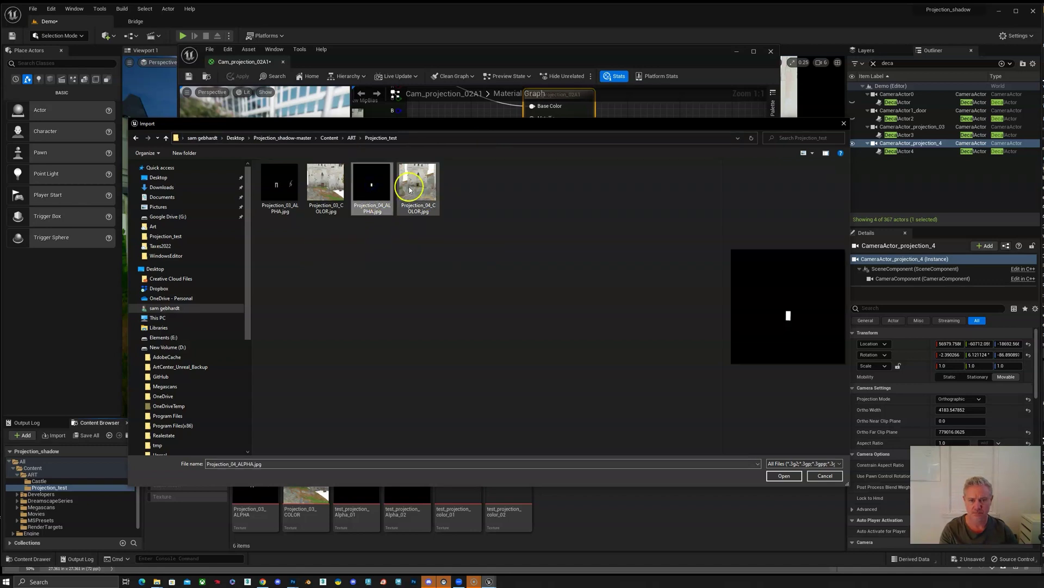
ctrl+click(418, 183)
click(784, 476)
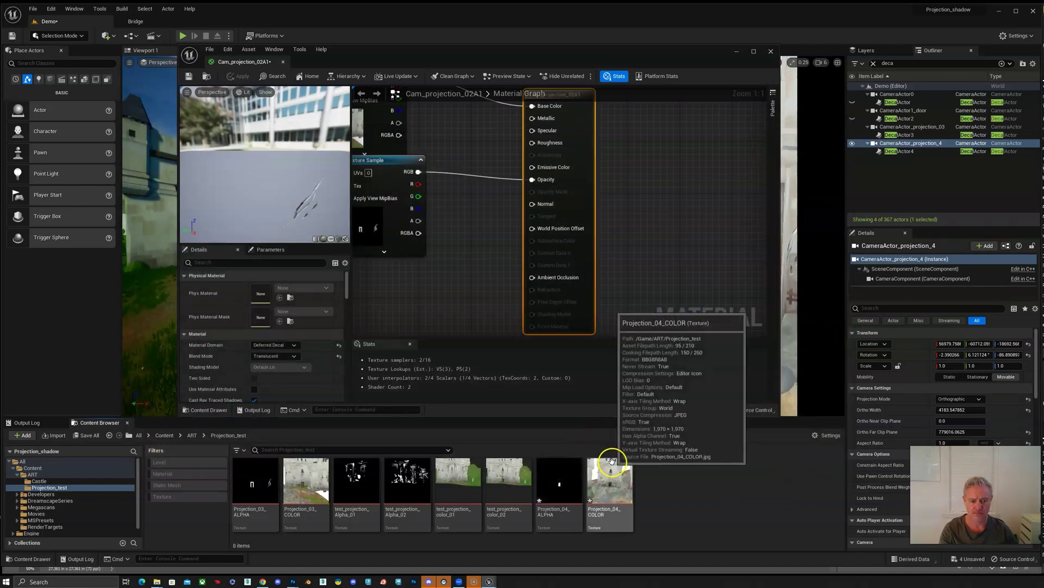
Step: Add the Projection_04_COLOR texture to the material graph and delete the old alpha and colour texture samples
drag(605, 483, 455, 233)
right_drag(625, 203, 708, 230)
click(478, 182)
key(Delete)
right_drag(514, 180, 523, 241)
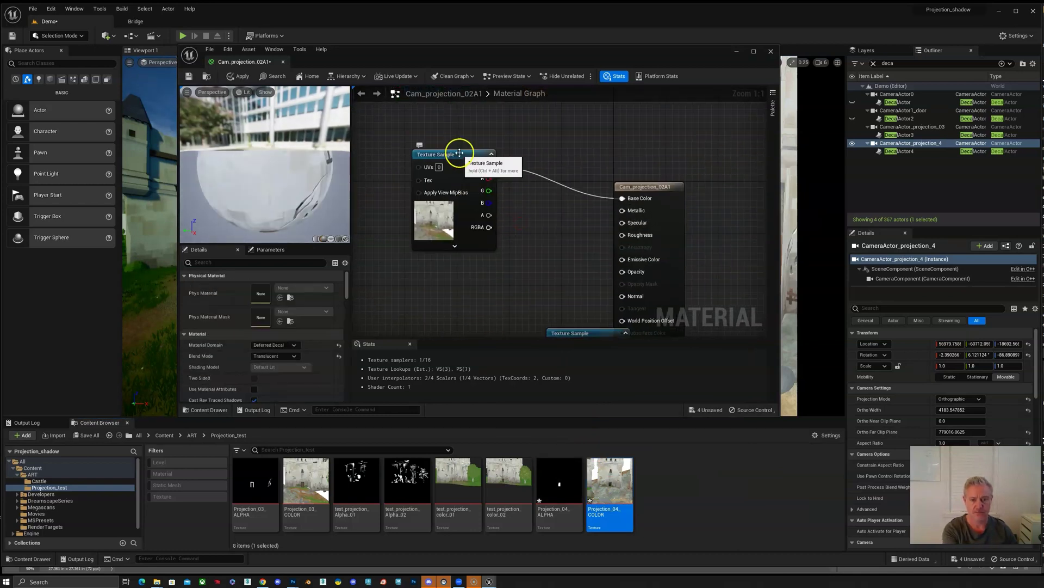
click(462, 154)
key(Delete)
Step: Place the Projection_04_COLOR sample beside the material node and connect its RGB output to Base Color
drag(582, 328, 619, 195)
click(556, 264)
drag(509, 169, 621, 194)
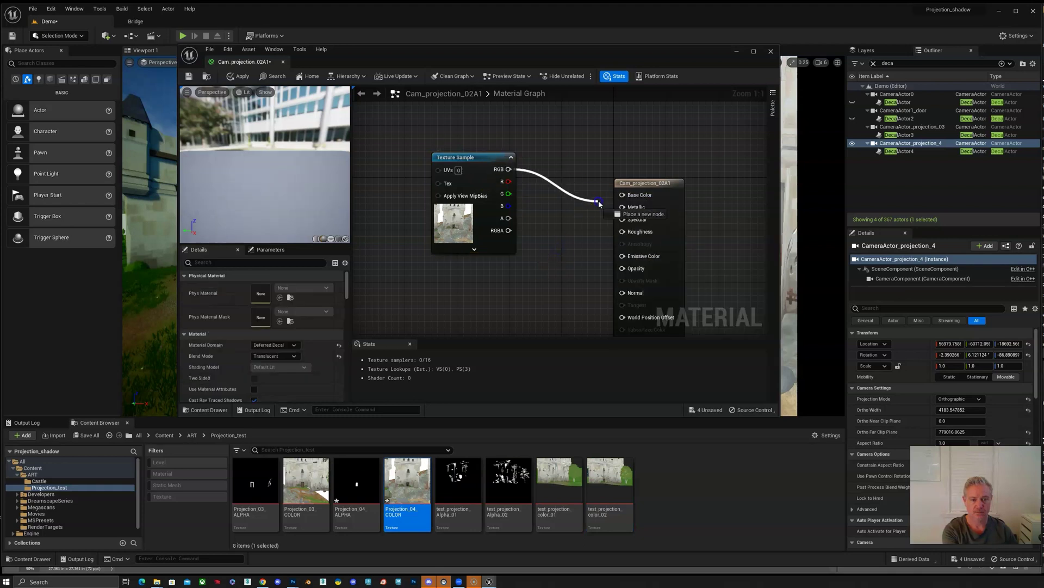
right_drag(541, 256, 539, 162)
click(687, 483)
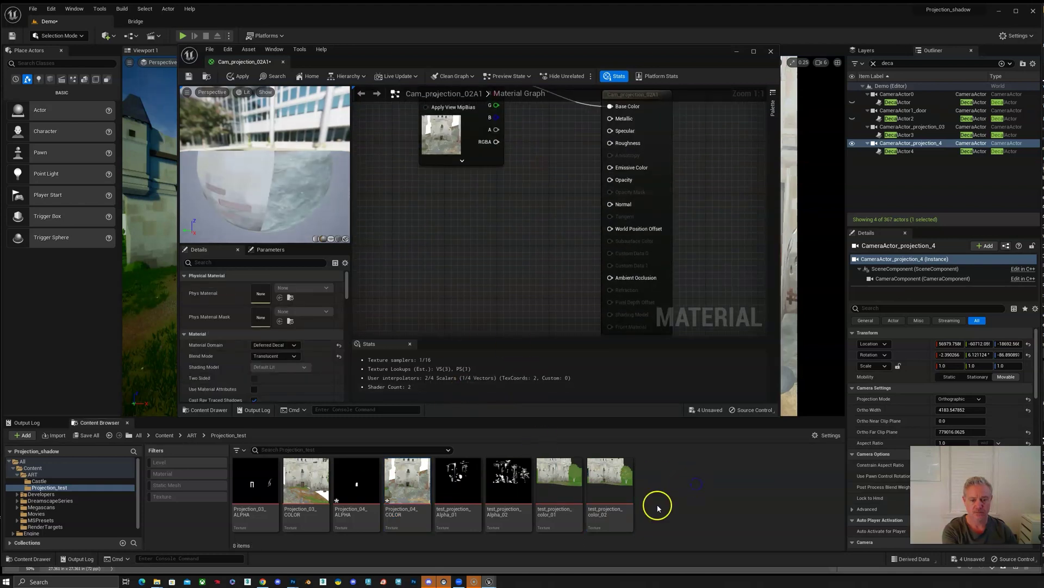
Step: Add the Projection_04_ALPHA texture to the material graph and connect its RGB output to Opacity
drag(357, 481, 451, 245)
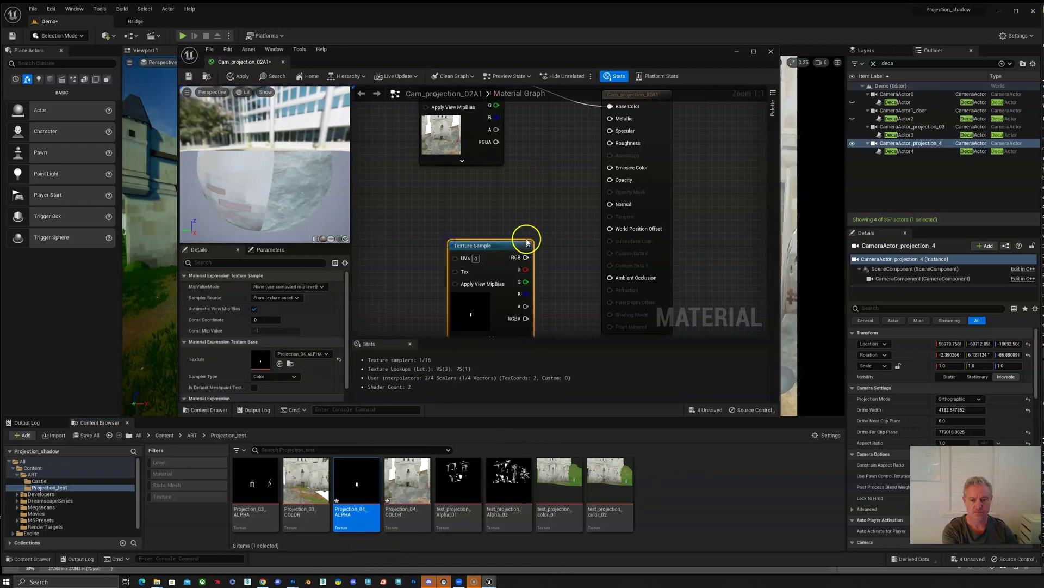
drag(528, 257, 613, 180)
right_click(903, 152)
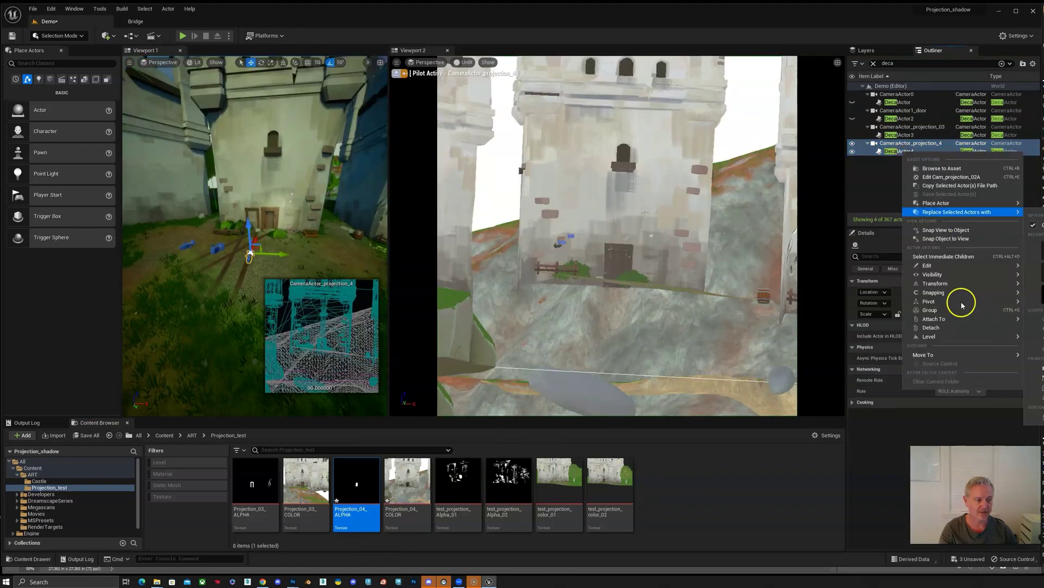
mouse_move(951, 292)
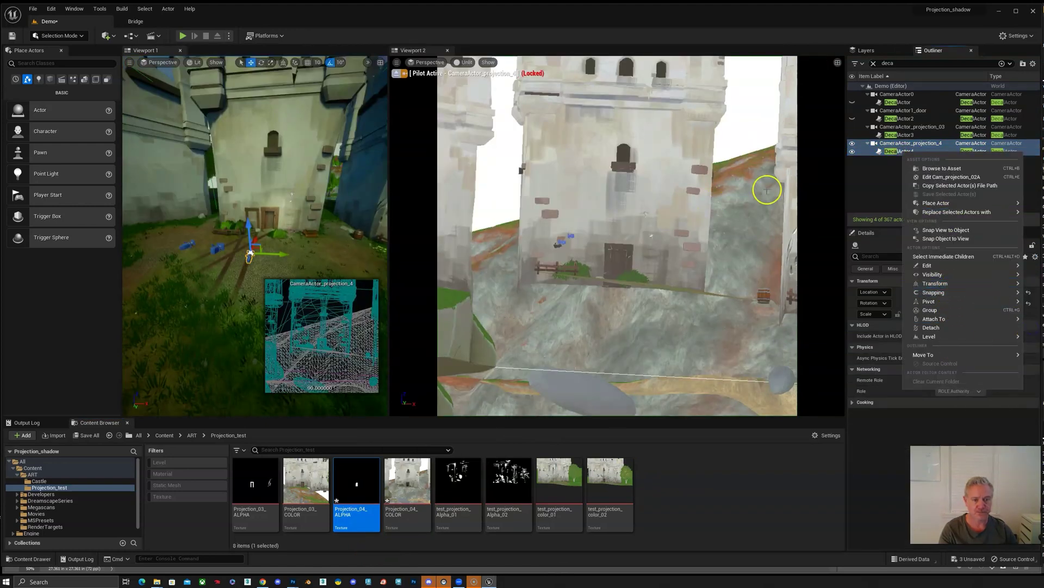
click(585, 25)
Step: Assign the Cam_projection_02A1 material from the ART folder as the decal material of DecalActor4
click(895, 151)
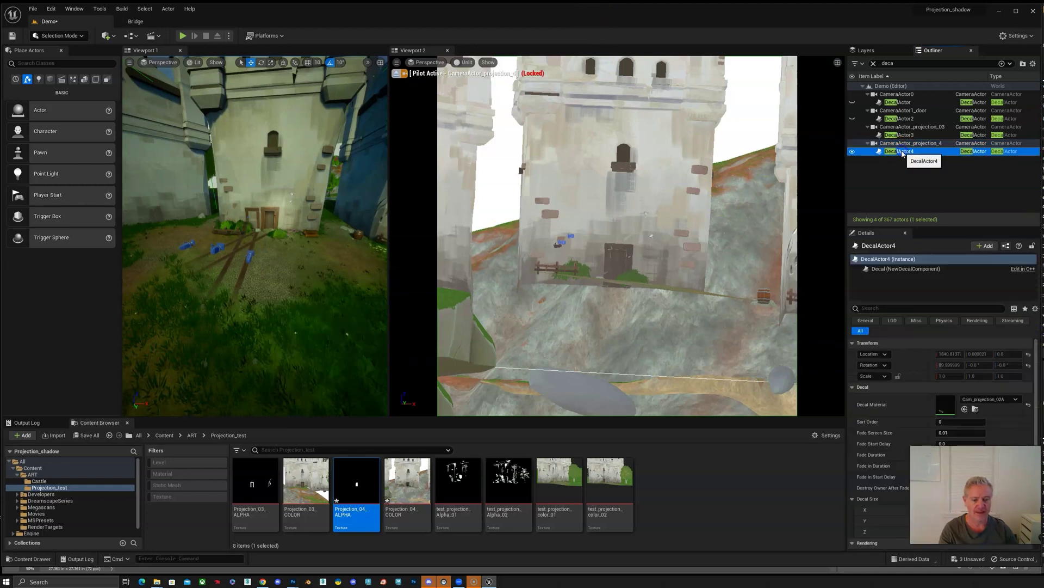
click(32, 475)
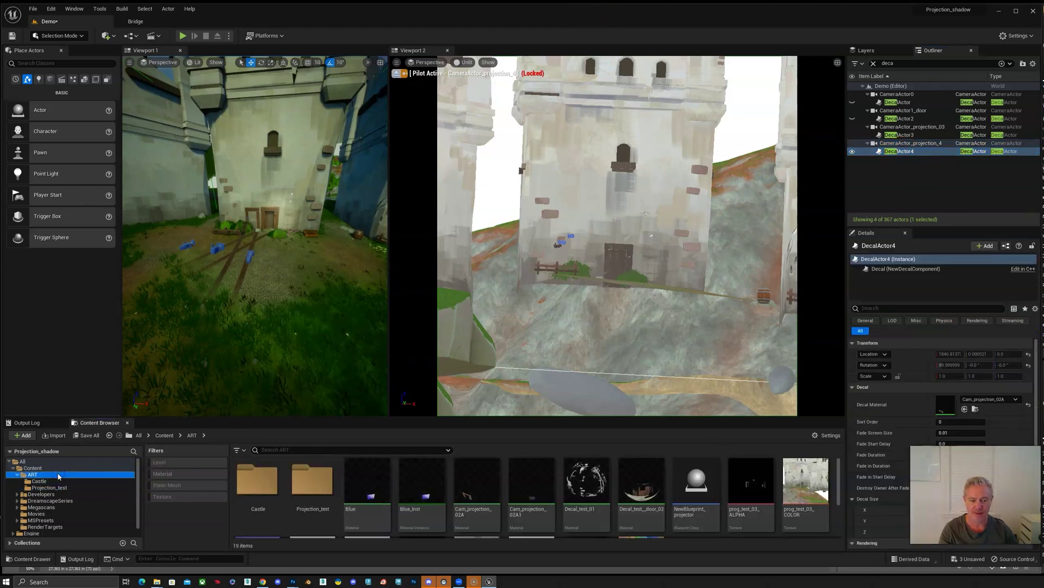
scroll(586, 501, up, 2)
click(552, 490)
drag(534, 488, 973, 408)
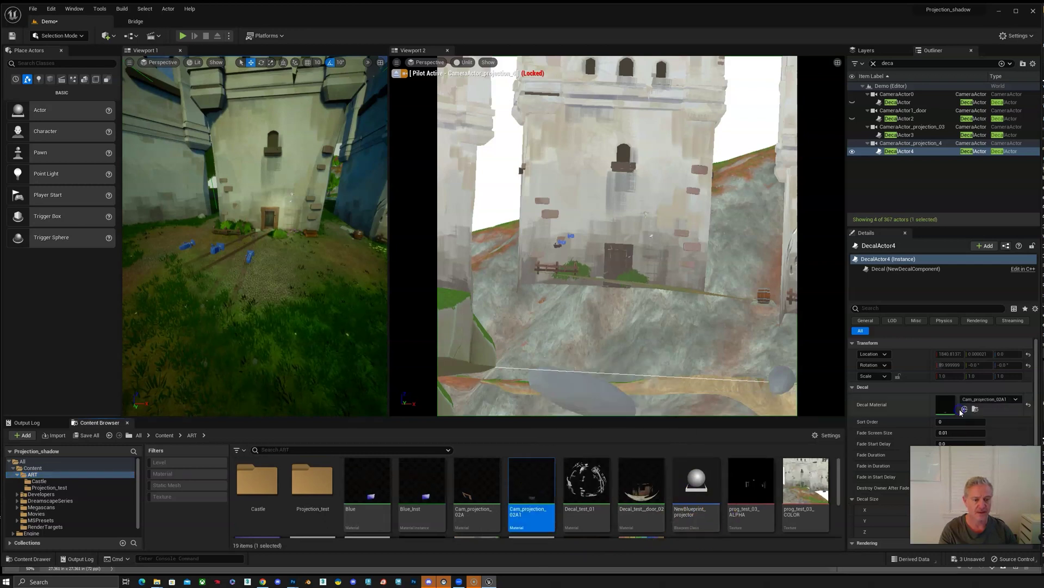
Step: Look through CineCameraActor0 in Viewport 2 and examine the projected door on the tower up close in Viewport 1
mouse_move(269, 247)
right_down()
mouse_move(273, 201)
mouse_move(269, 240)
right_up()
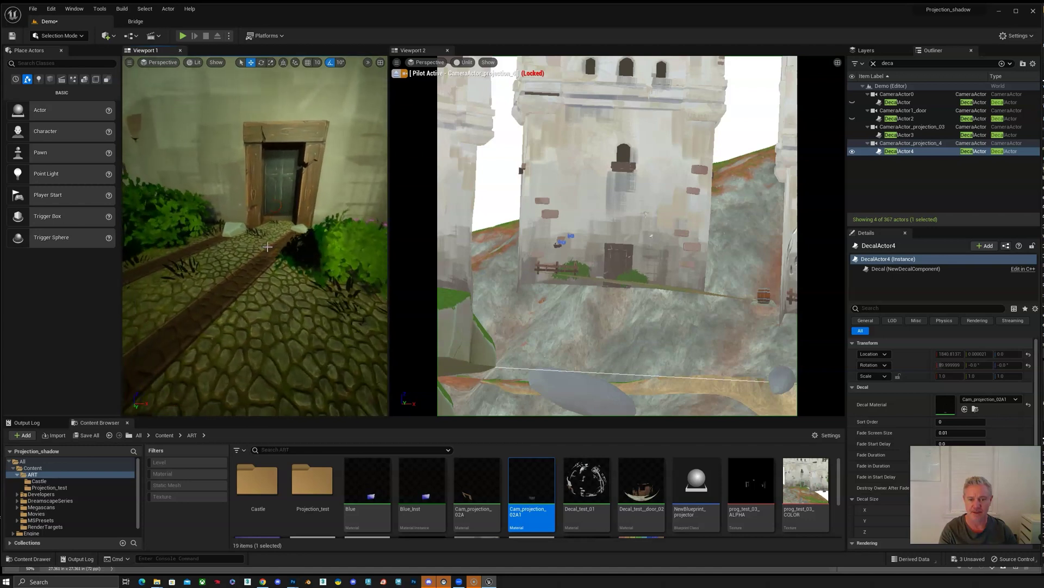
click(427, 62)
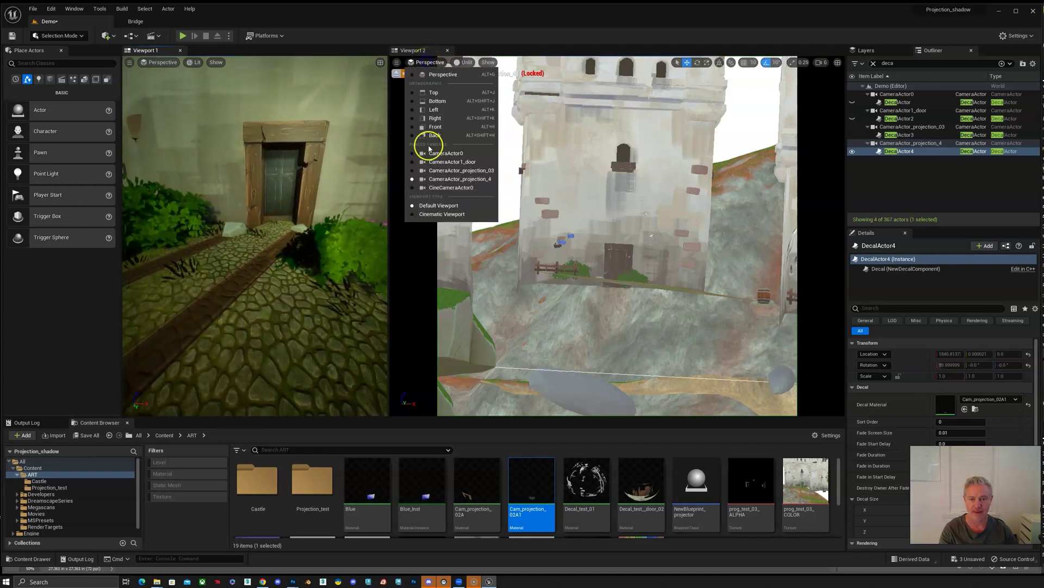
click(444, 188)
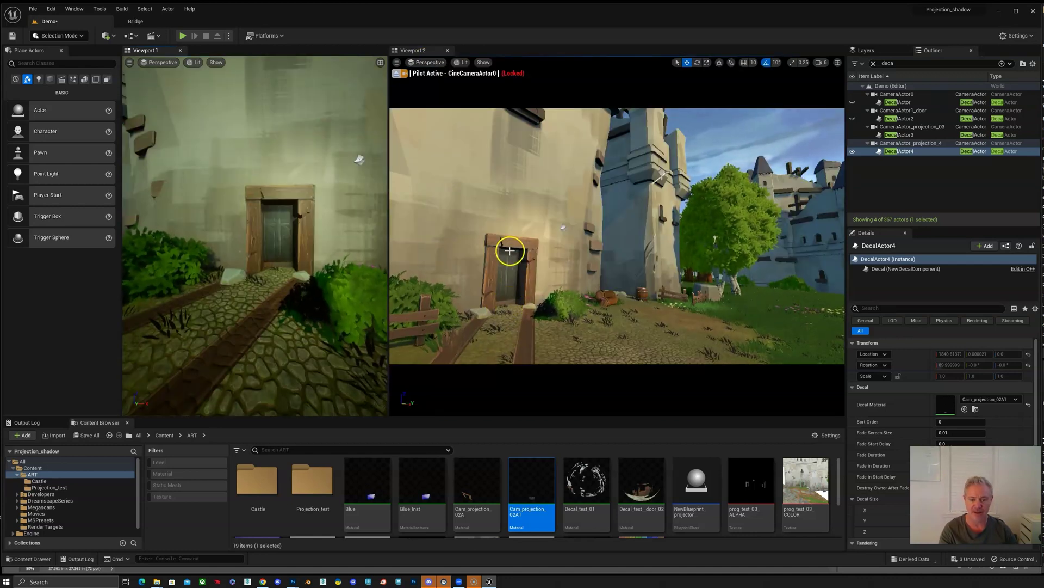
right_drag(279, 268, 335, 303)
drag(310, 248, 294, 261)
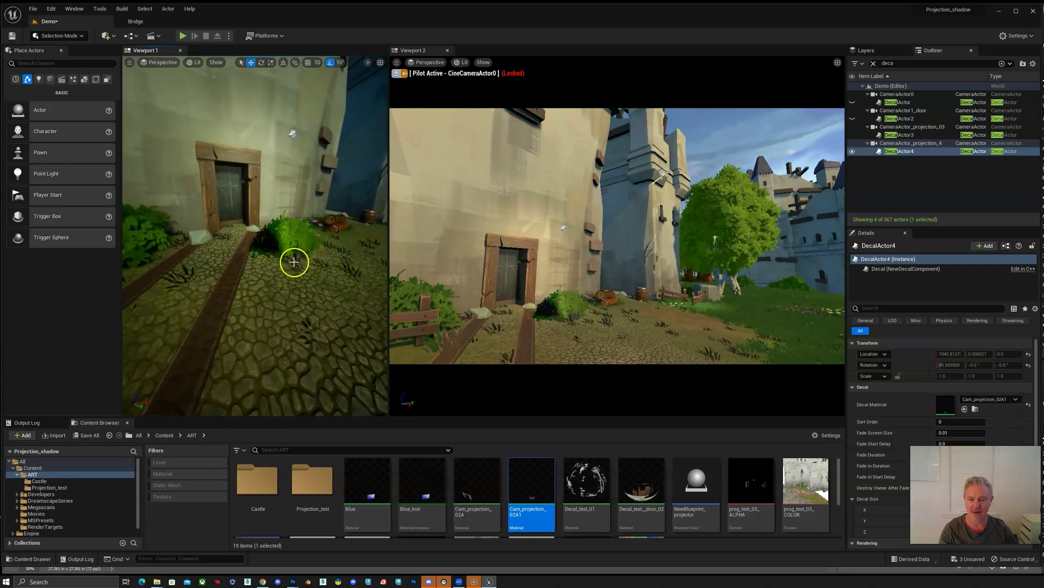
Step: Filter the details for "deca" and check the Receives Decals setting of the bush and the two small stones beside the door
click(285, 233)
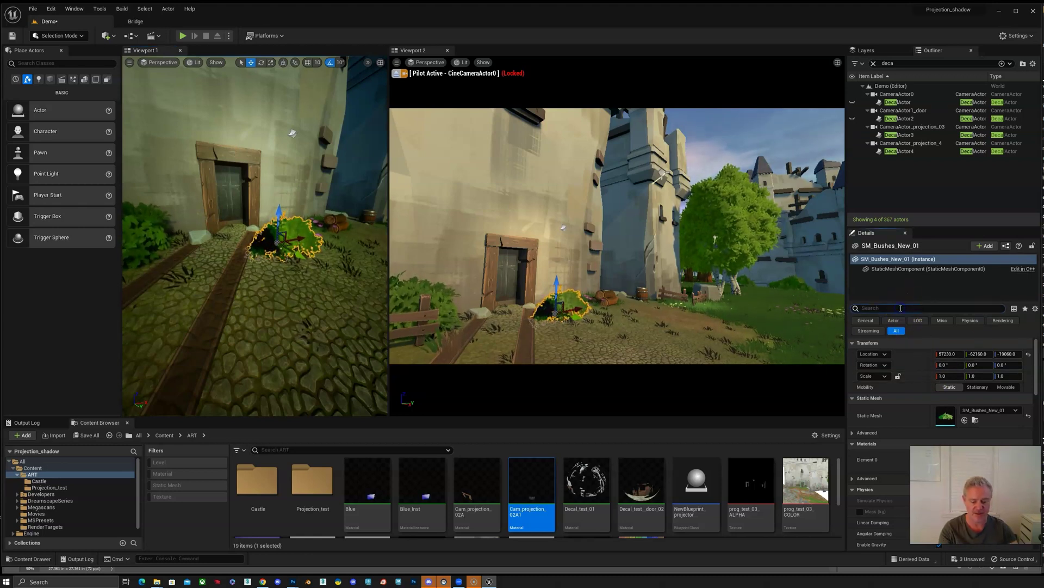
text(ca)
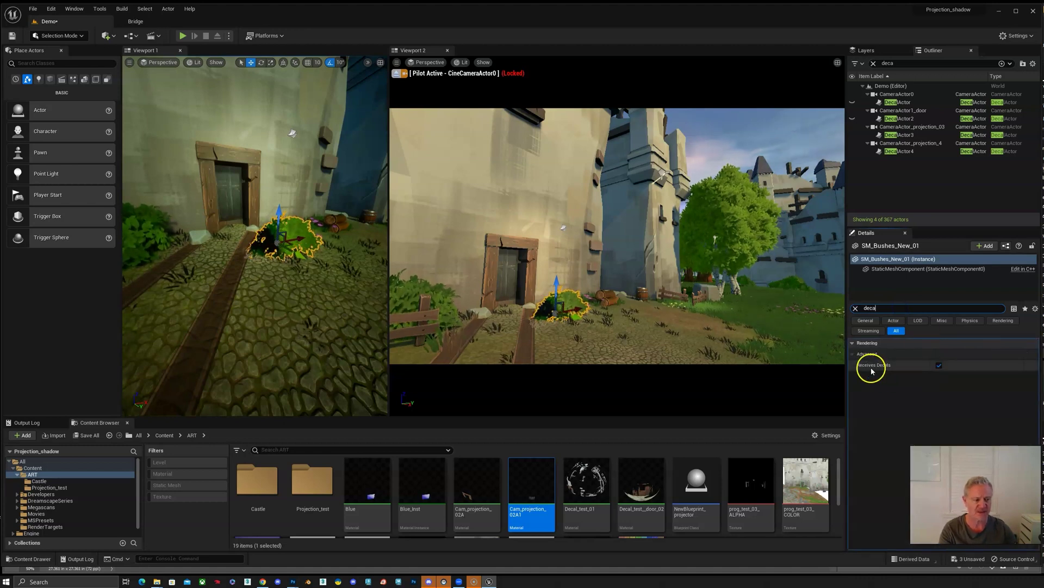
click(584, 261)
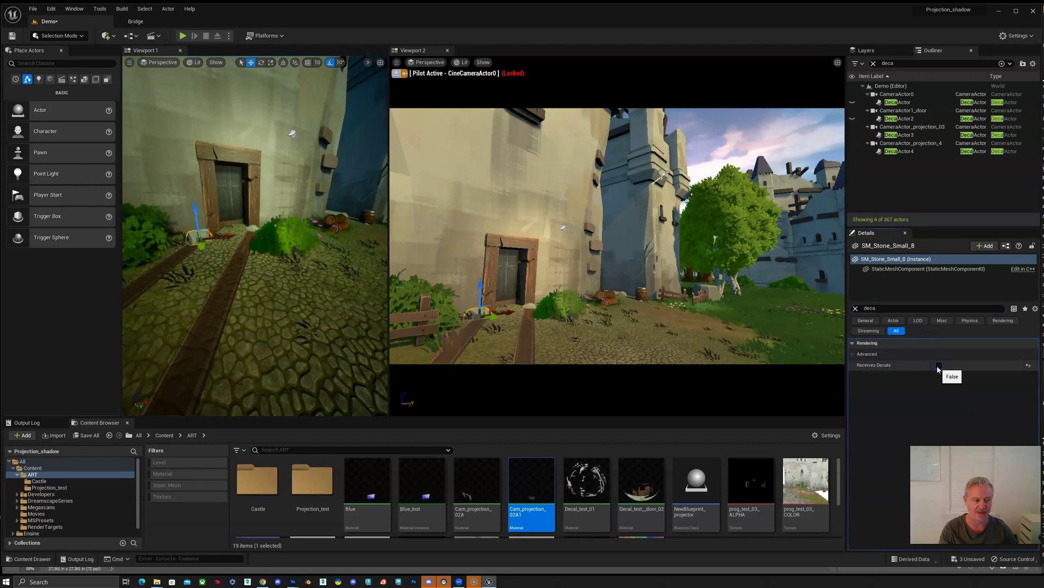
click(627, 267)
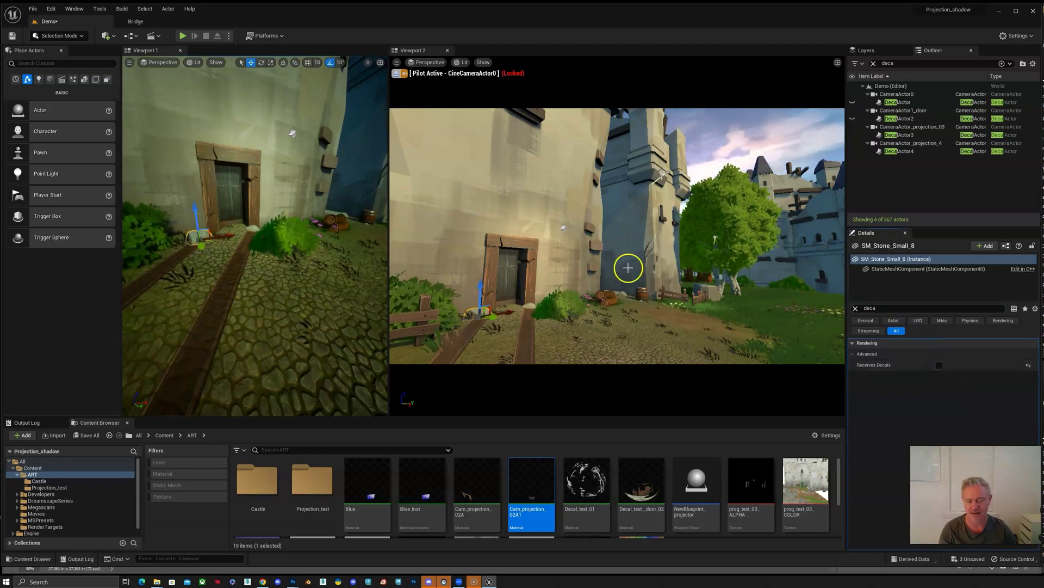
click(530, 305)
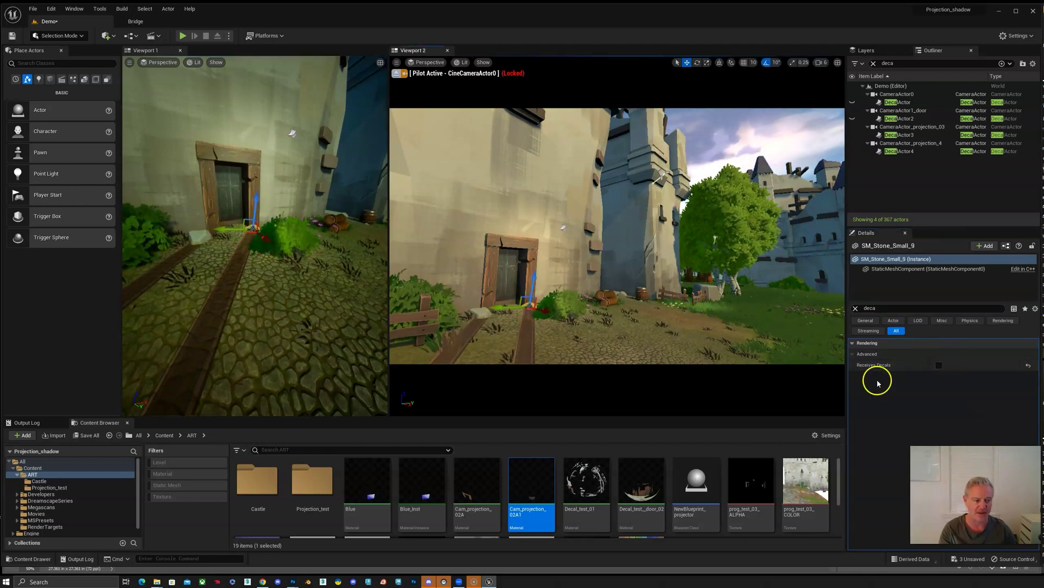